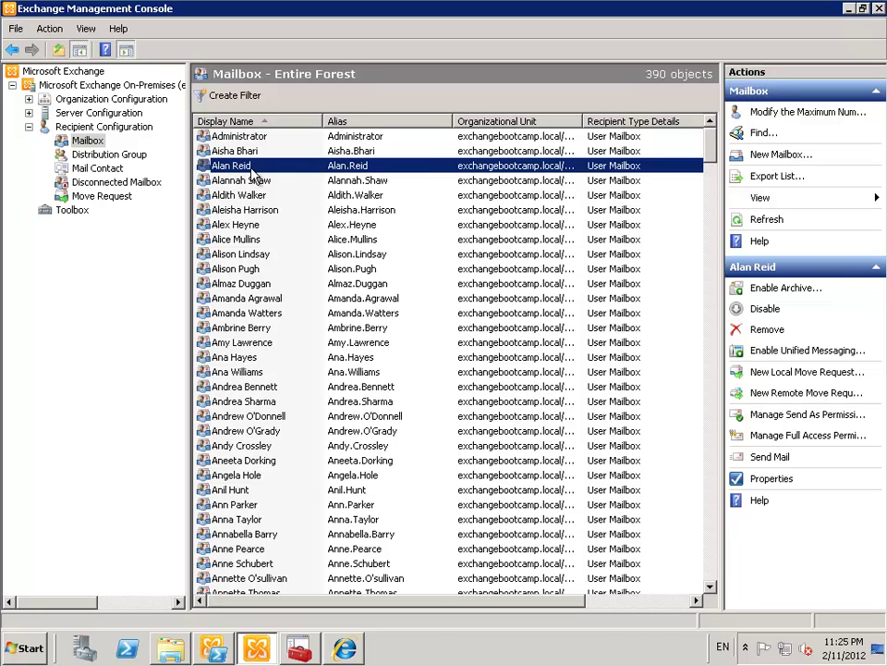
Check which mailbox database holds the highlighted user mailbox in its properties
right_click(259, 170)
left_click(290, 165)
right_click(261, 171)
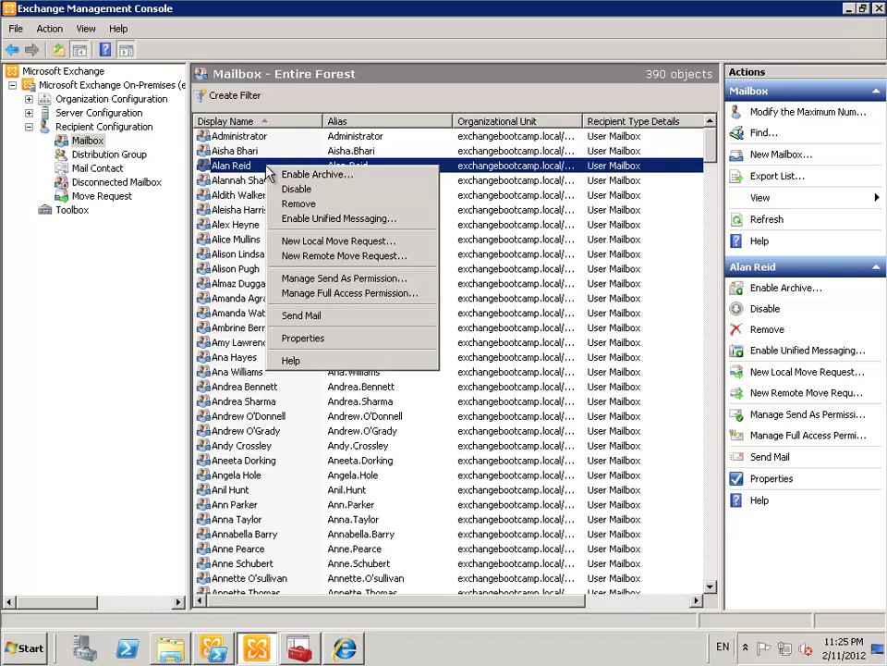
left_click(287, 338)
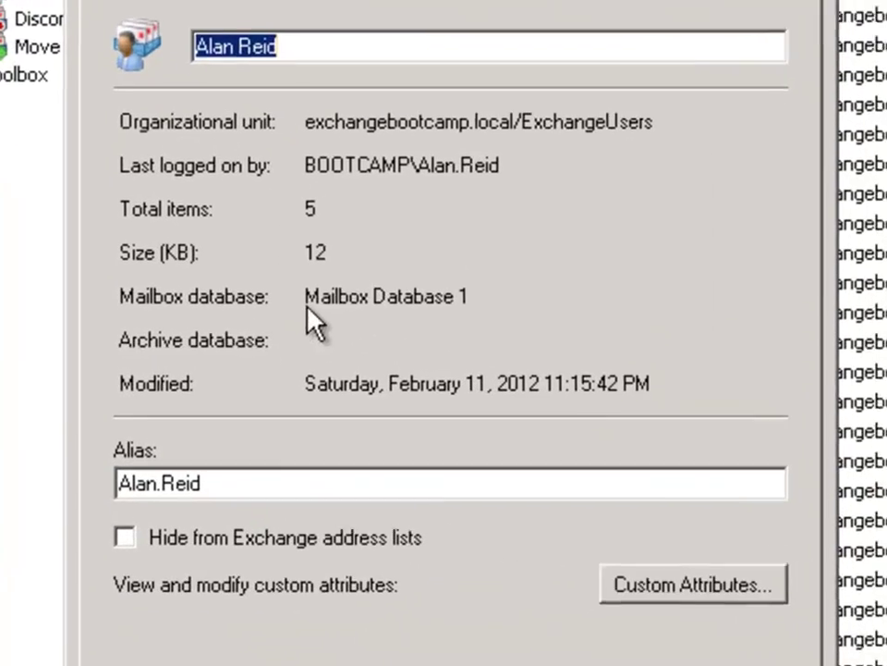
left_click_drag(233, 315, 374, 319)
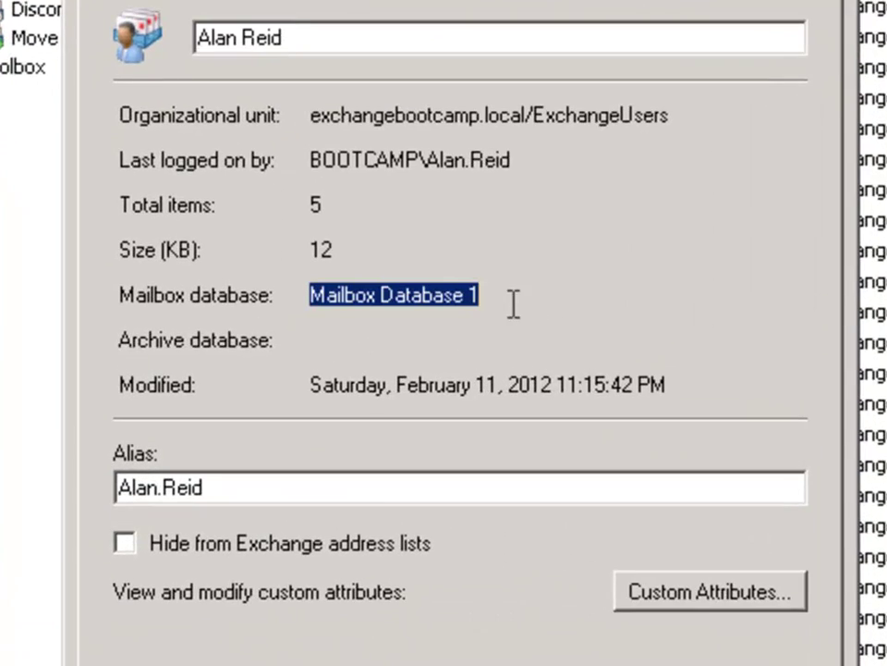
key("Escape")
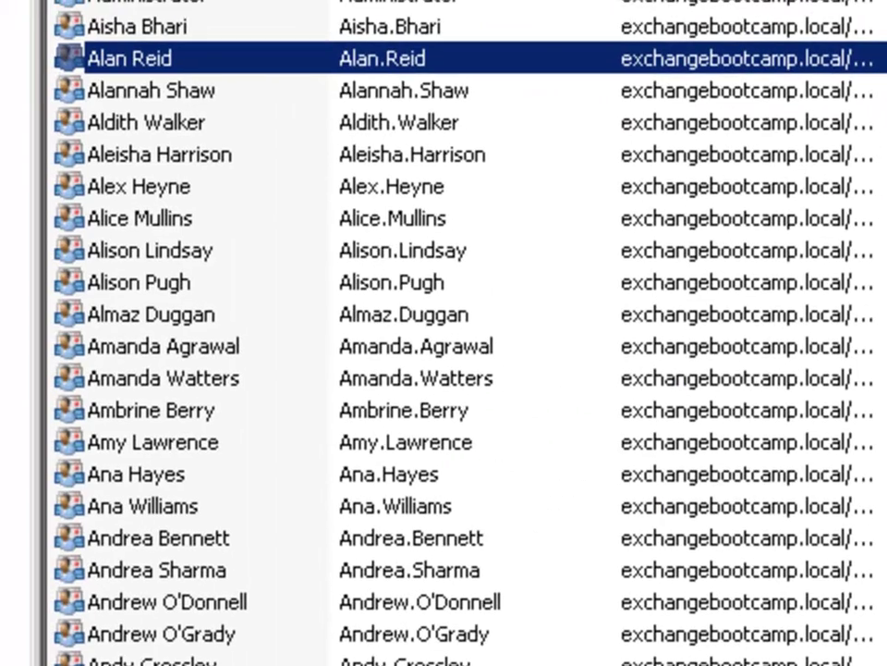
Start a new local move request for the highlighted mailbox with Mailbox Database 2 as the target database
right_click(203, 51)
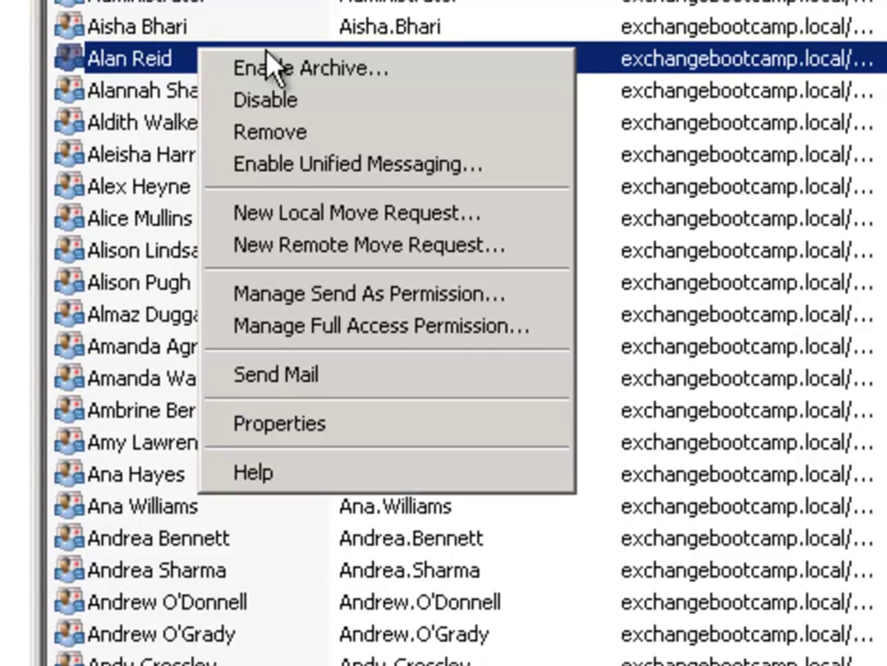
left_click(309, 211)
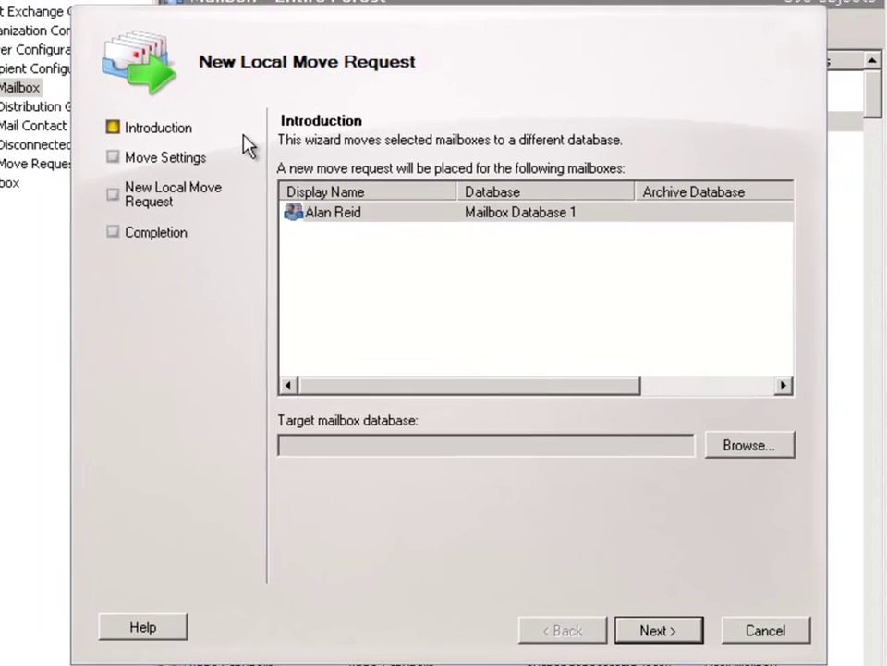
left_click(318, 218)
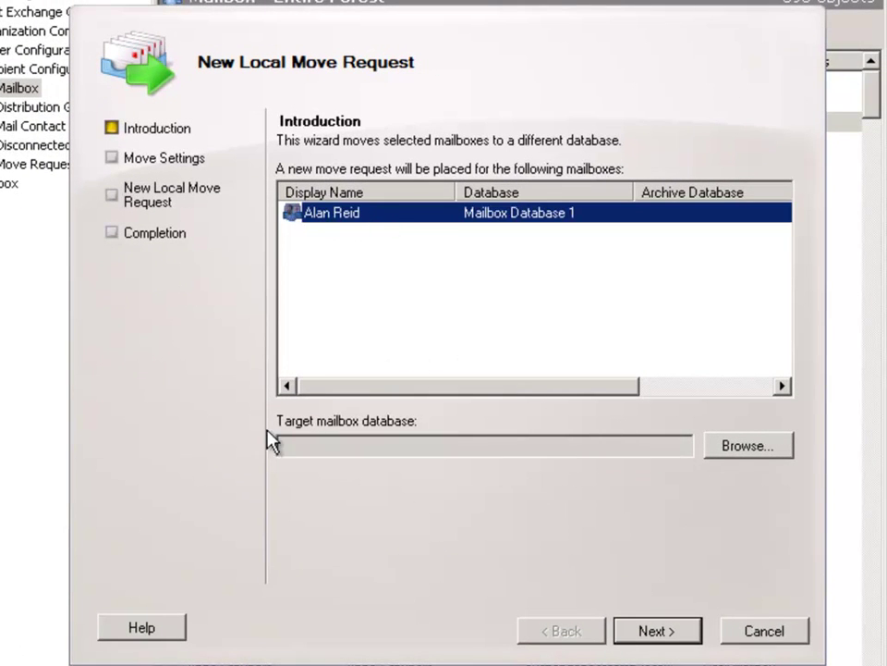
left_click(748, 447)
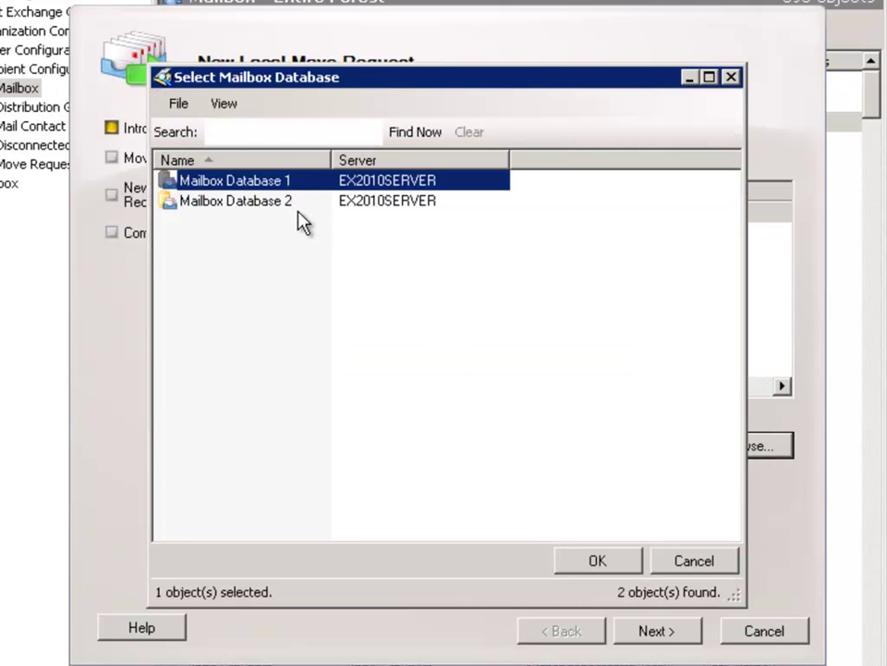
left_click(281, 205)
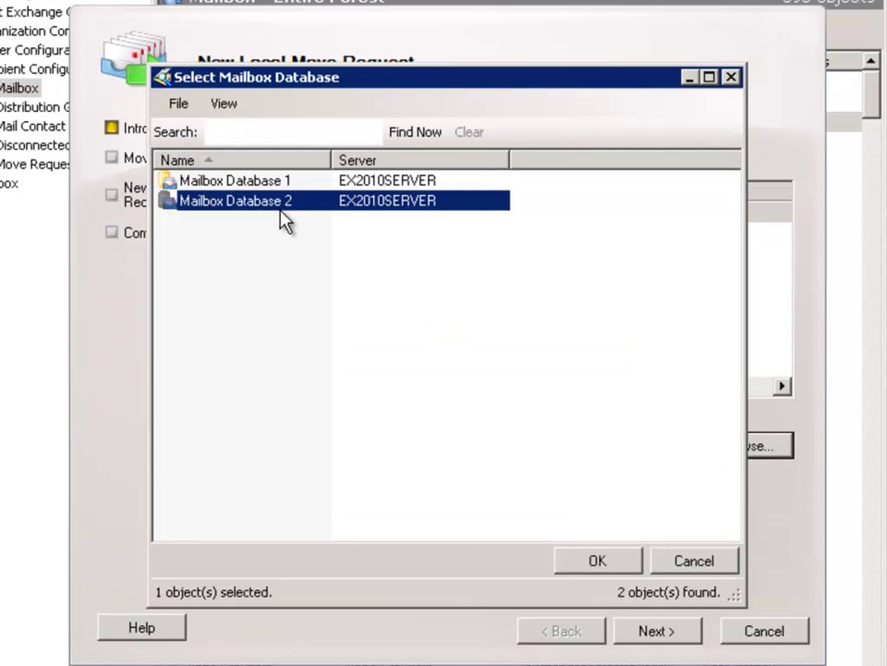
left_click(596, 566)
left_click(659, 636)
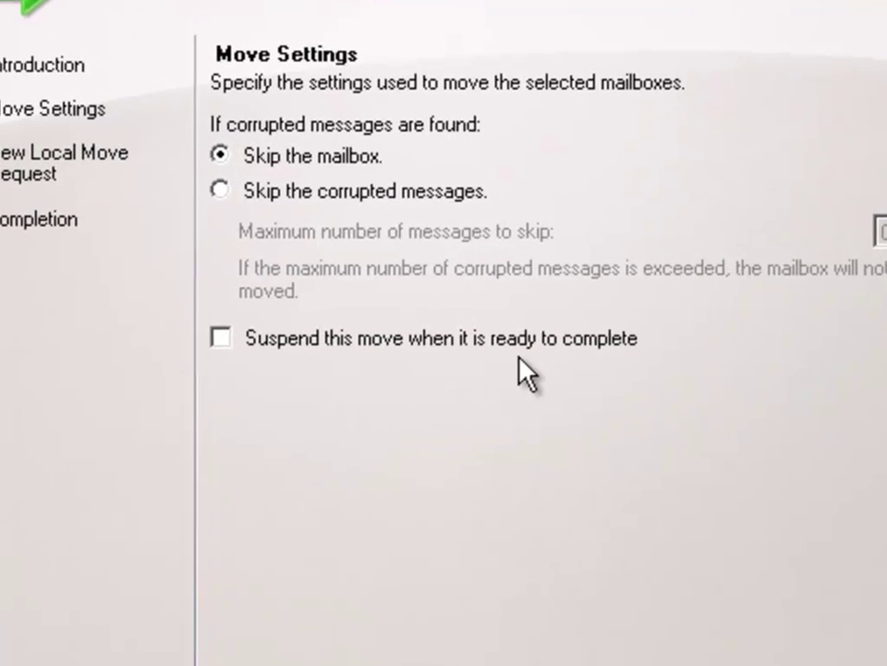
Set the move to suspend when it is ready to complete, and create the move request
left_click(223, 338)
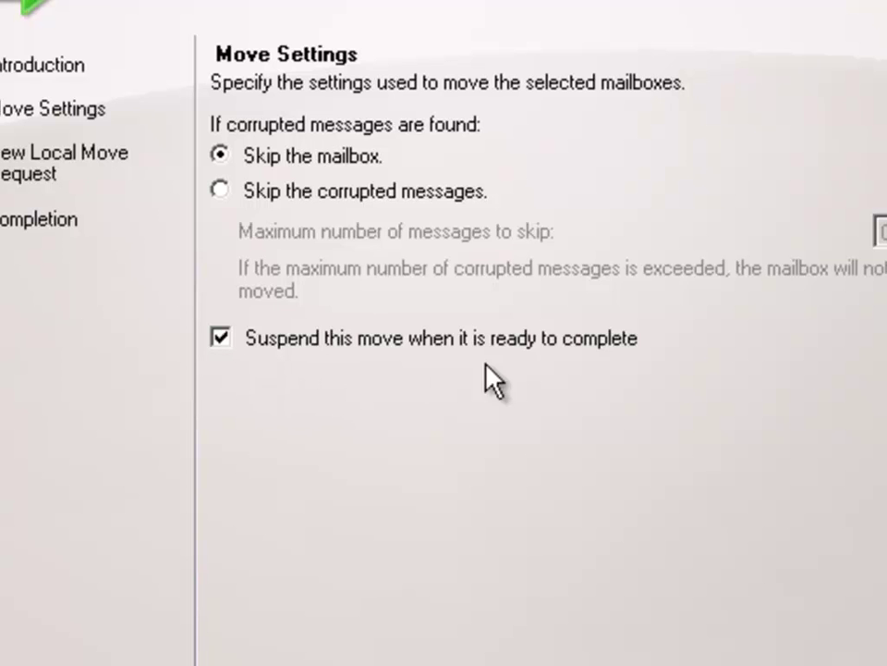
left_click(647, 629)
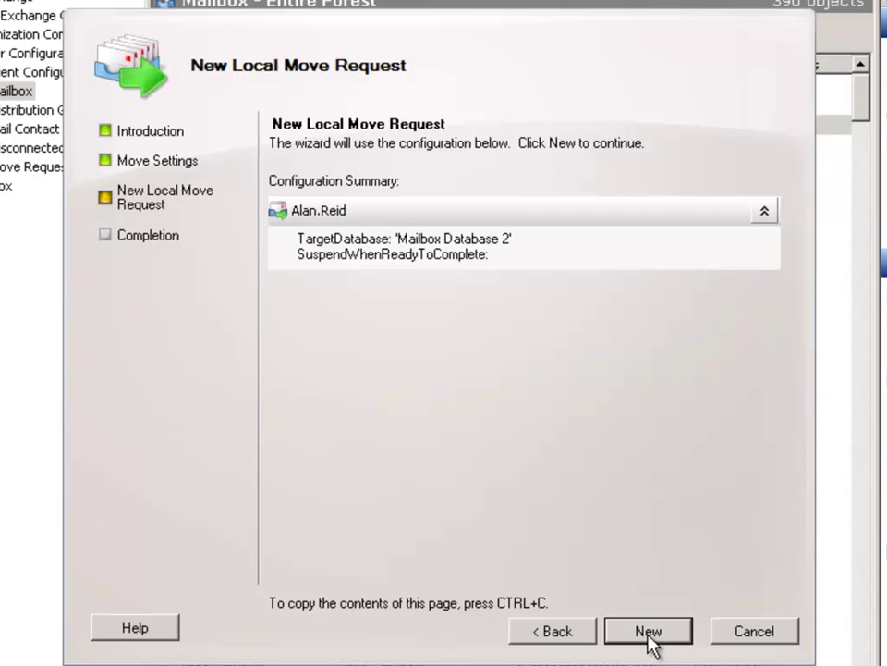
left_click(646, 632)
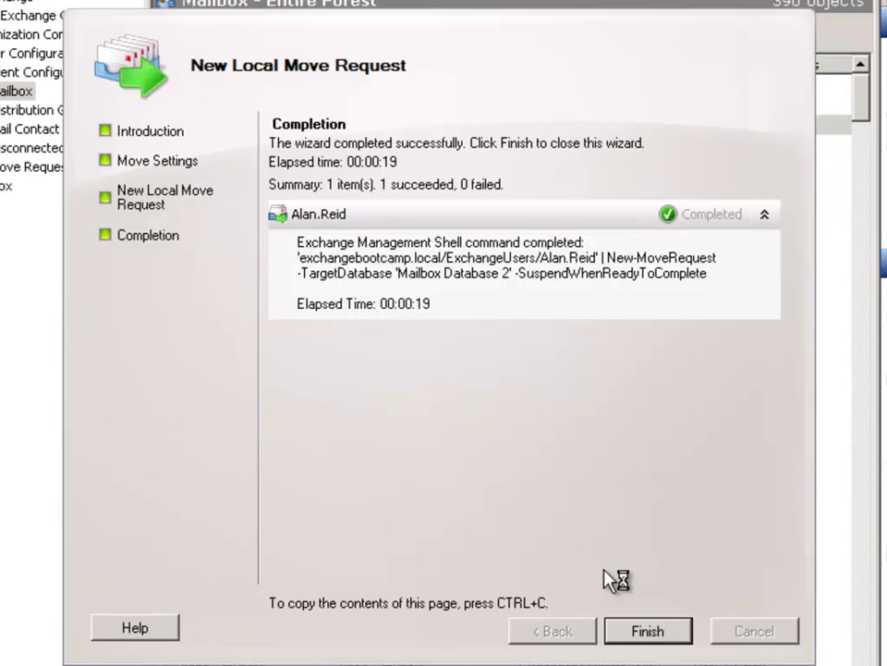
left_click(662, 621)
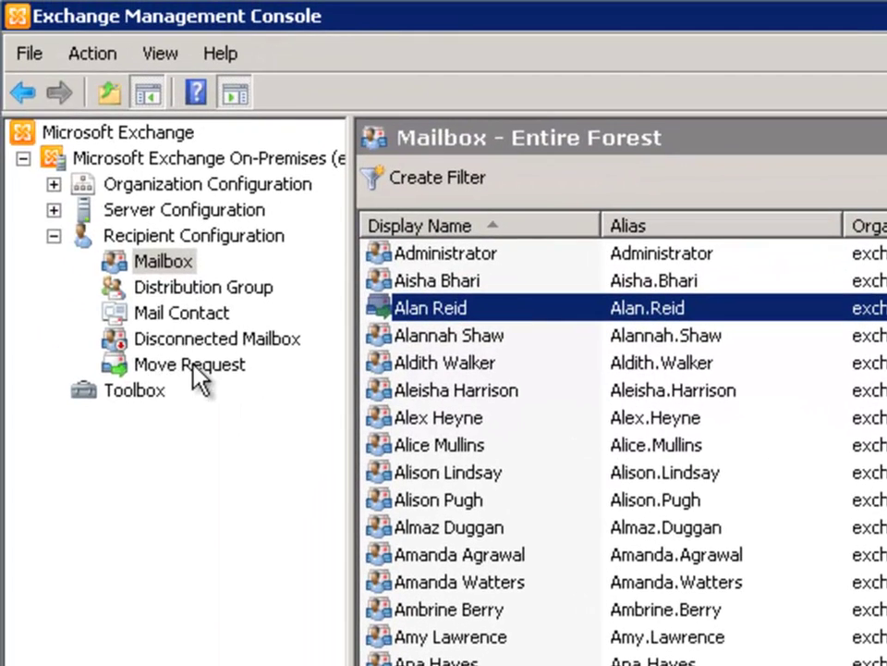
Examine the status and progress of the mailbox's move request in its properties
left_click(185, 366)
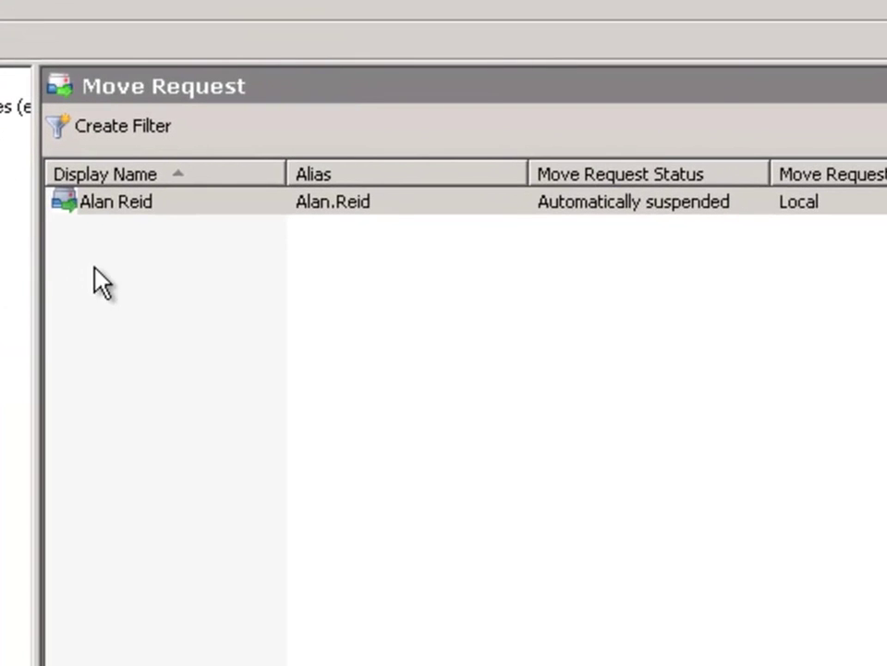
left_click(124, 201)
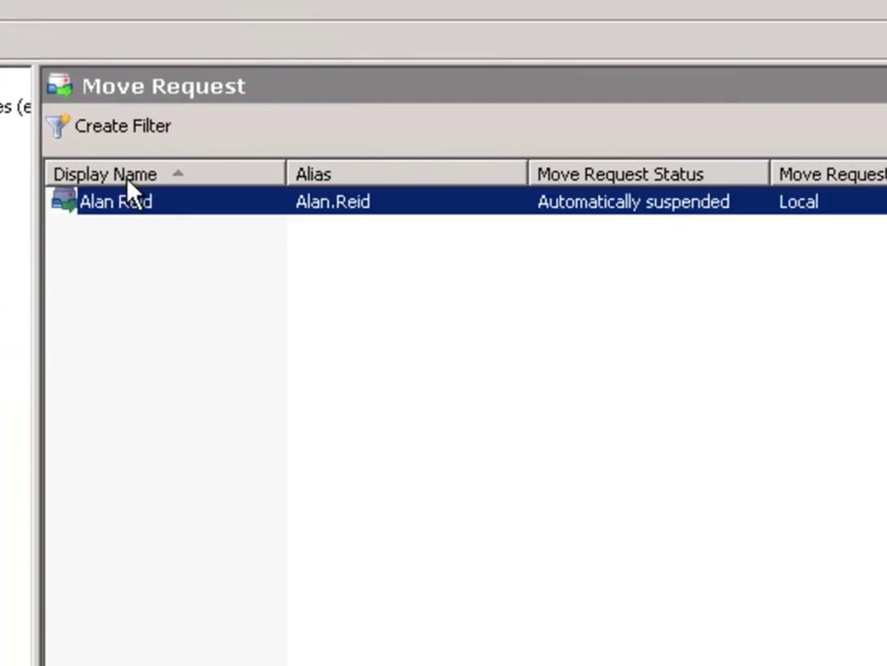
right_click(173, 199)
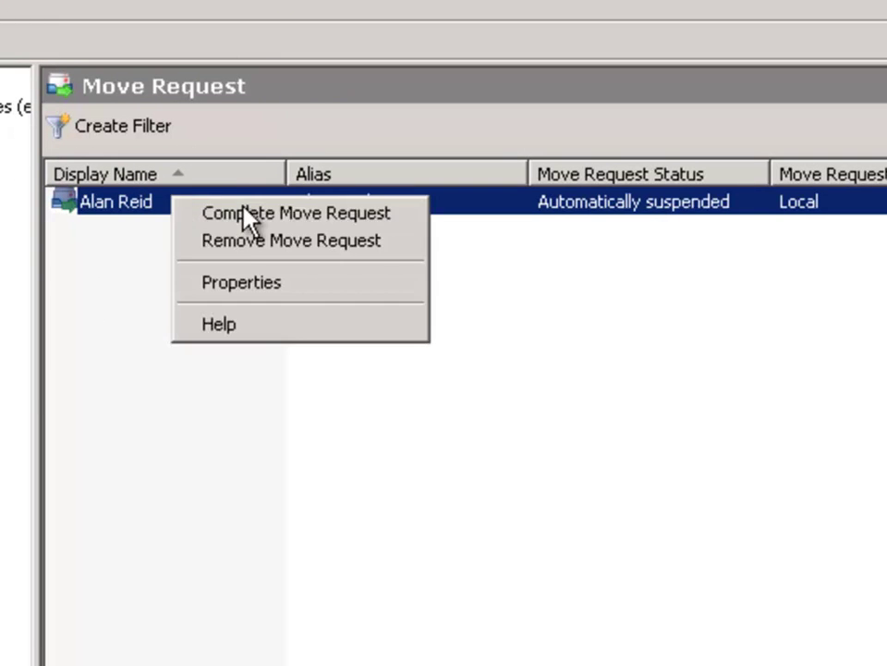
left_click(226, 281)
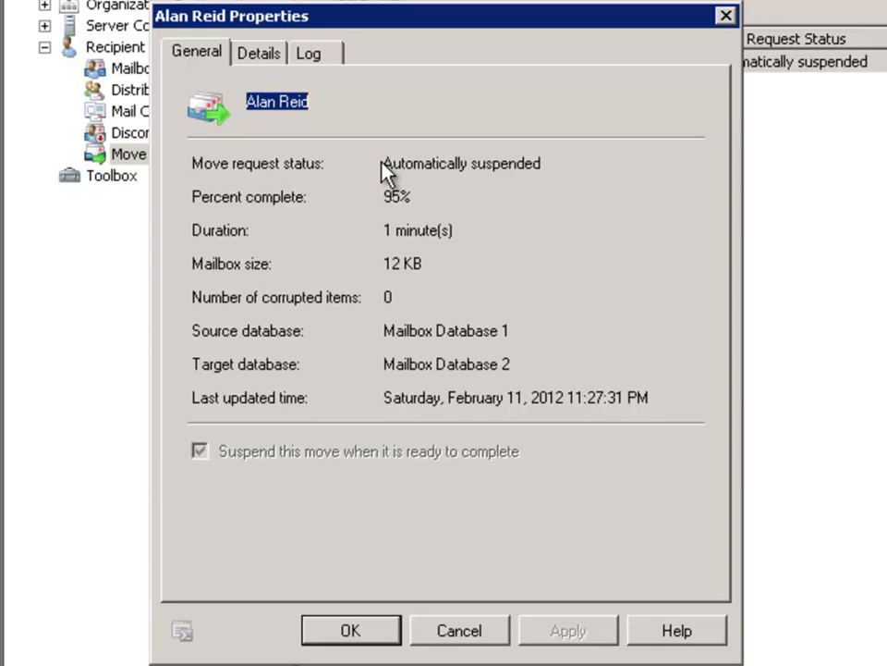
left_click_drag(385, 163, 552, 162)
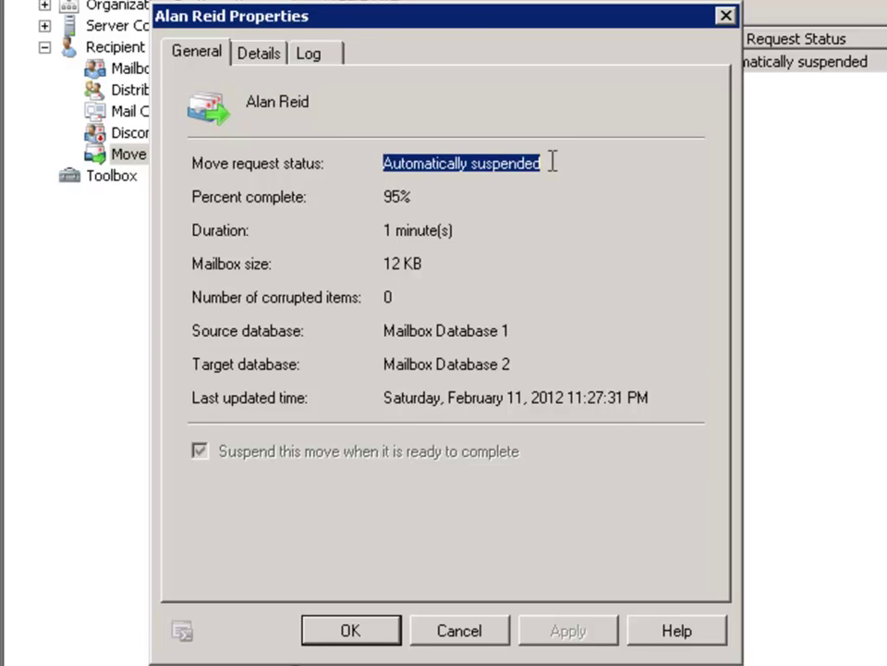
left_click(552, 162)
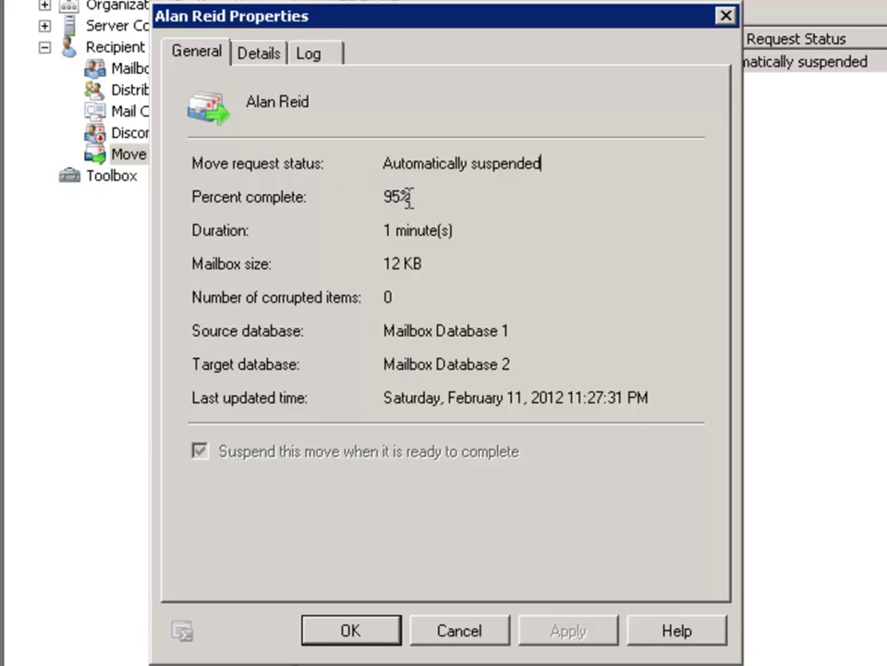
left_click_drag(384, 162, 551, 163)
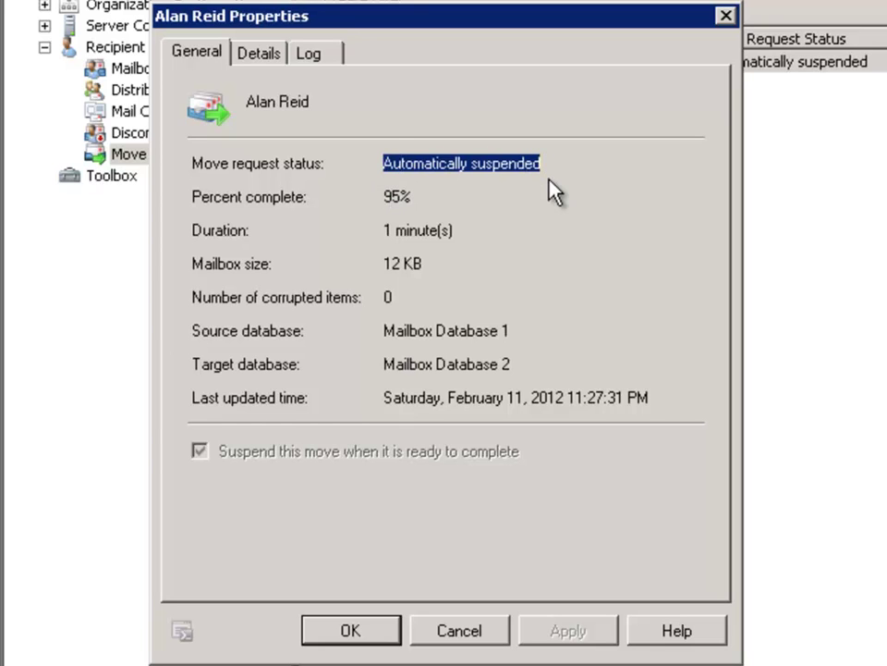
left_click(533, 168)
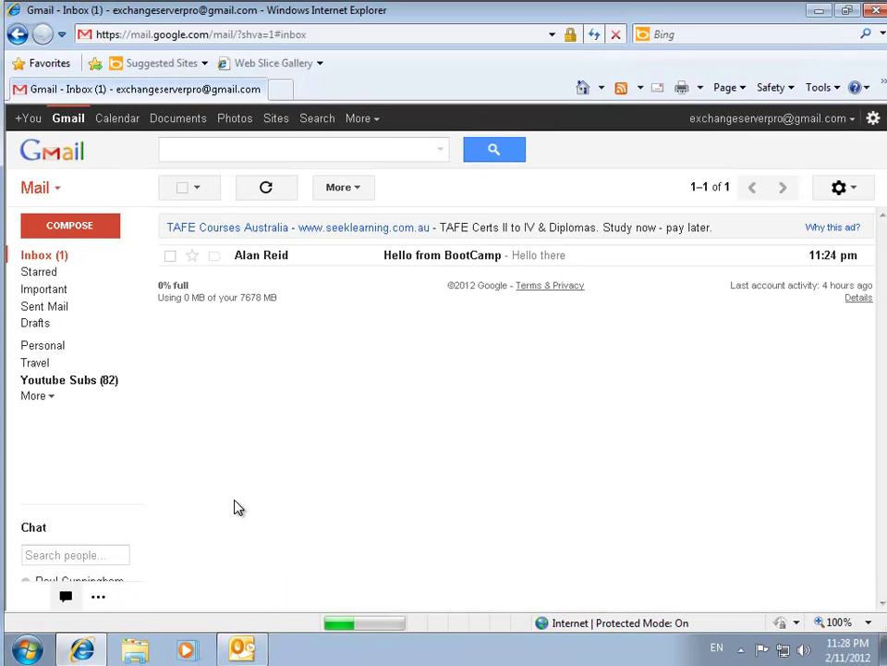
Switch to Outlook to check the connection to the Exchange server, and return to Gmail in Internet Explorer
left_click(241, 651)
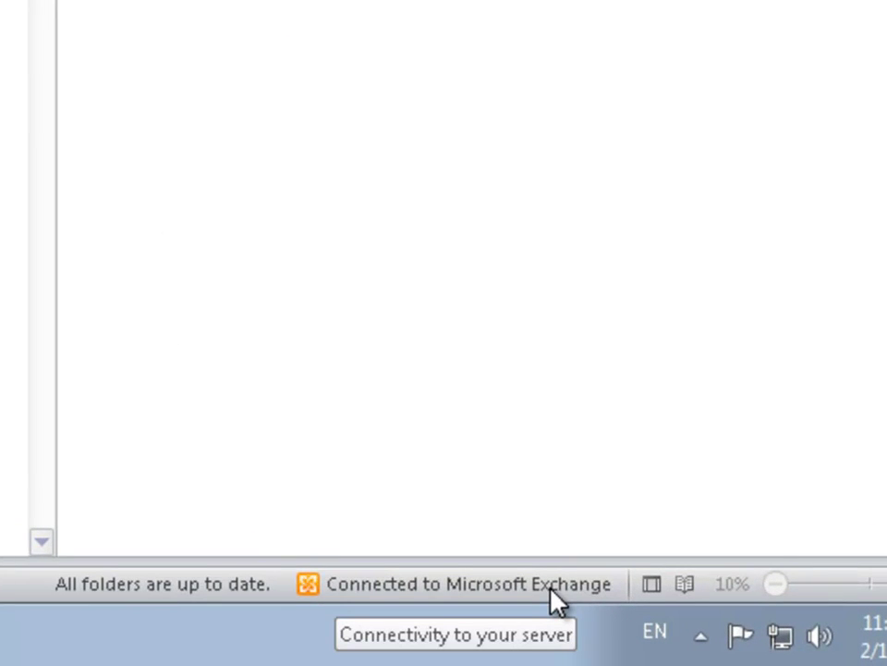
left_click(83, 650)
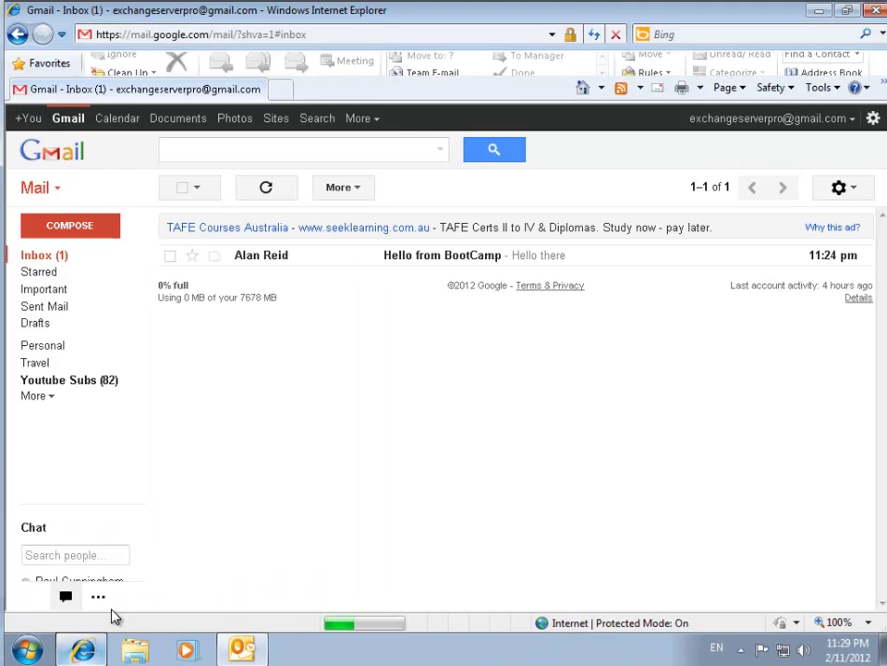
Reply "Hello back" to the "Hello from BootCamp" message, and switch to Outlook to check its delivery
left_click(259, 255)
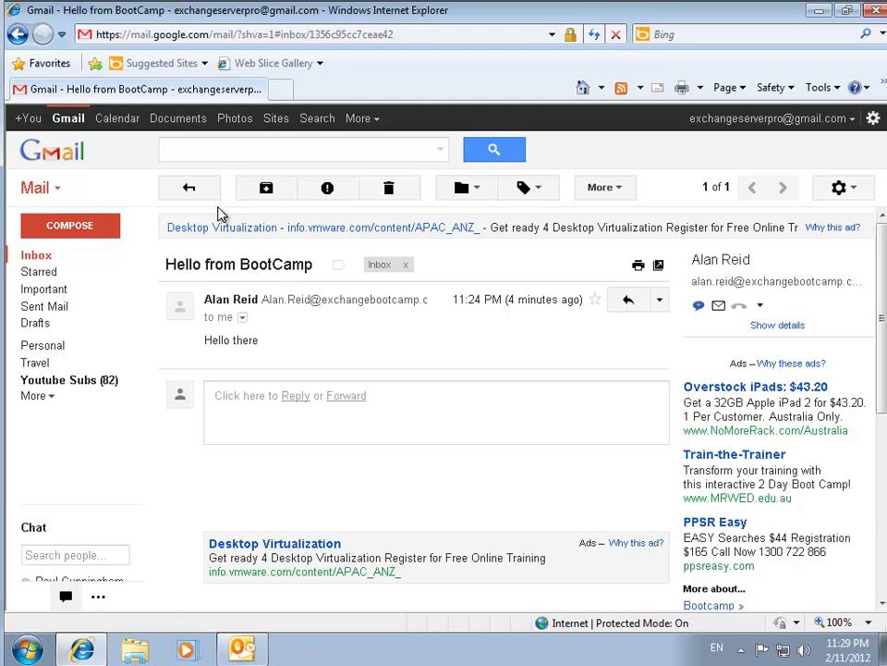
left_click(628, 301)
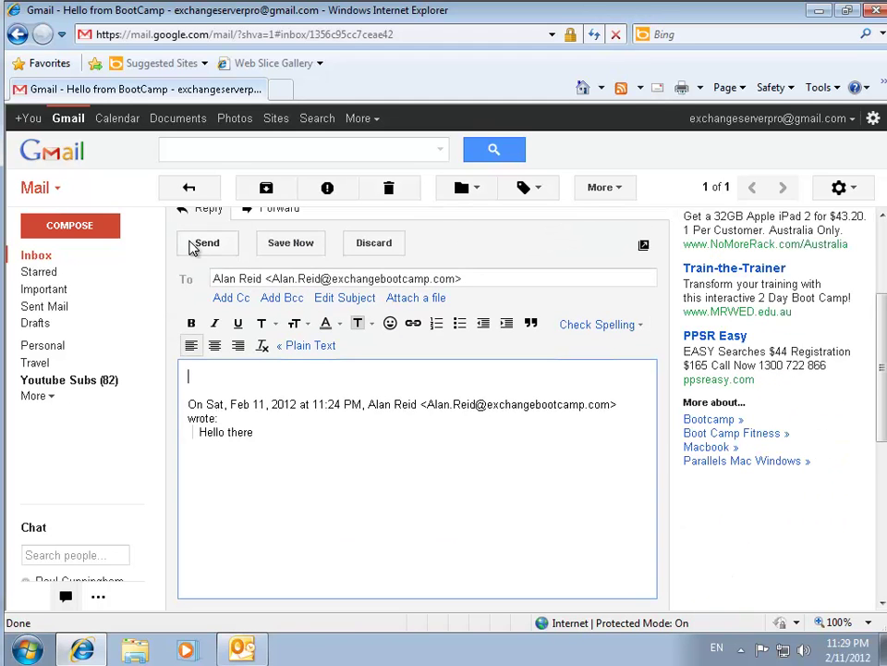
type("Hello Zack")
left_click(199, 249)
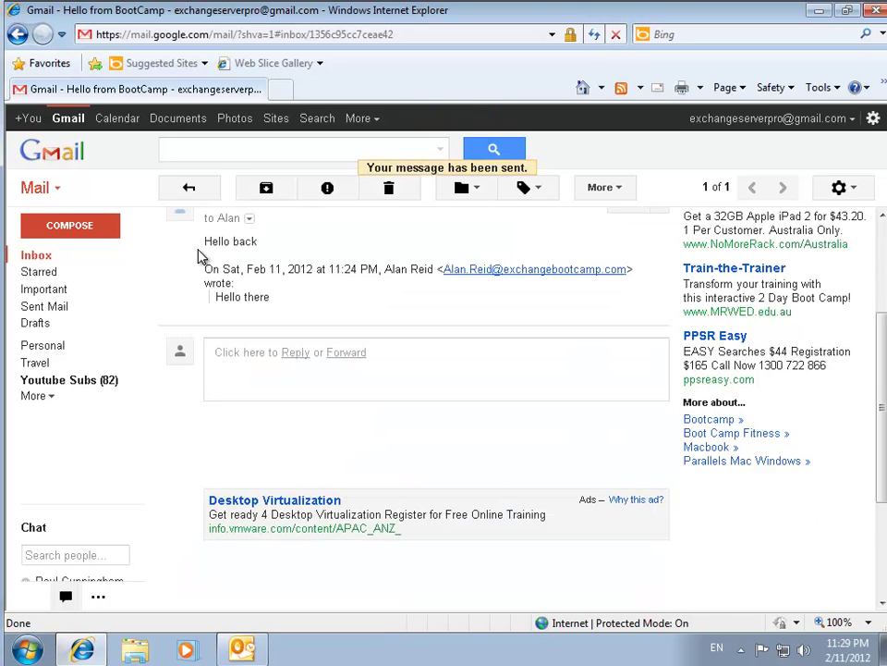
left_click(189, 187)
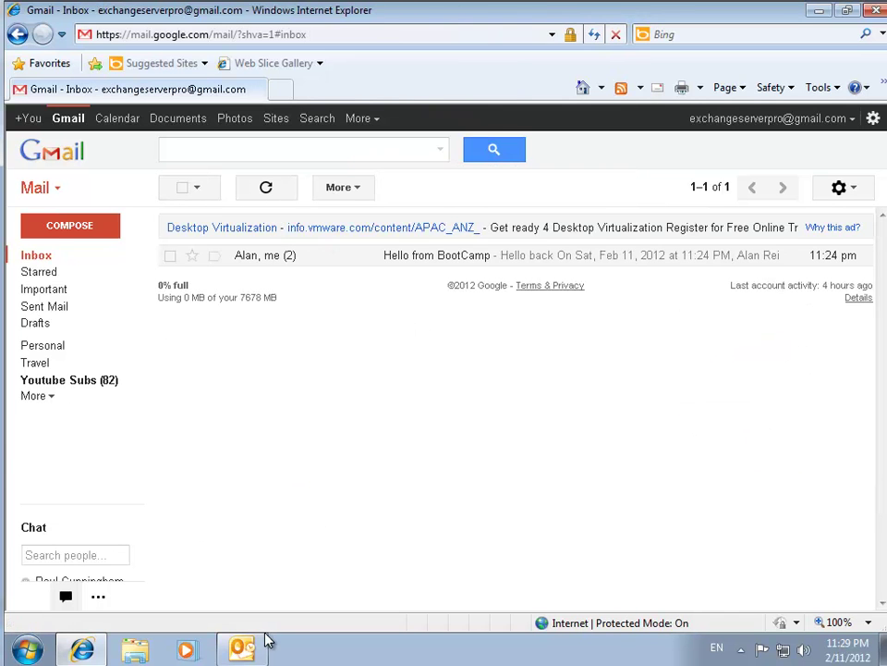
left_click(240, 649)
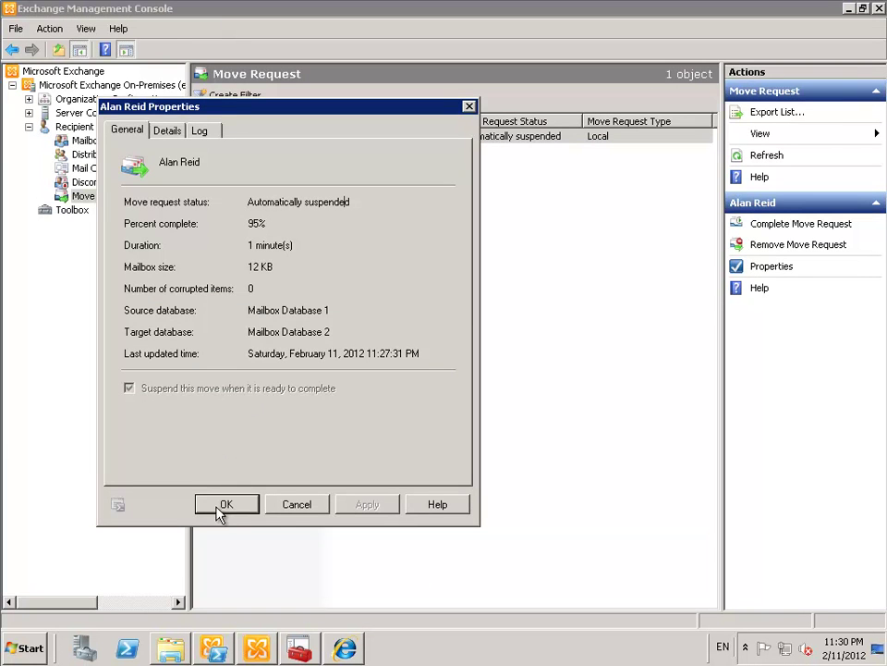
Complete the suspended move request for the mailbox and check its status in the move request list
left_click(224, 504)
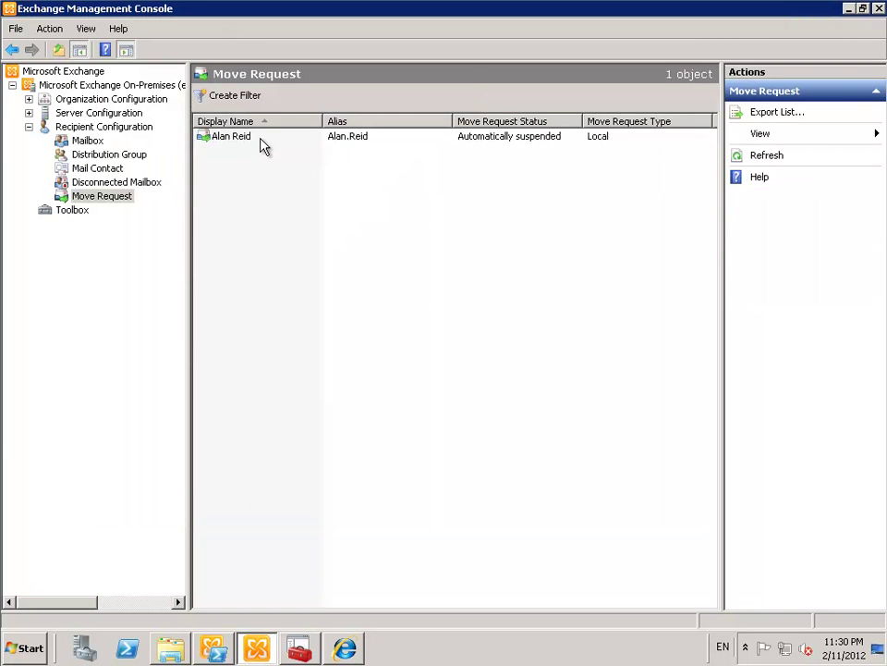
right_click(259, 139)
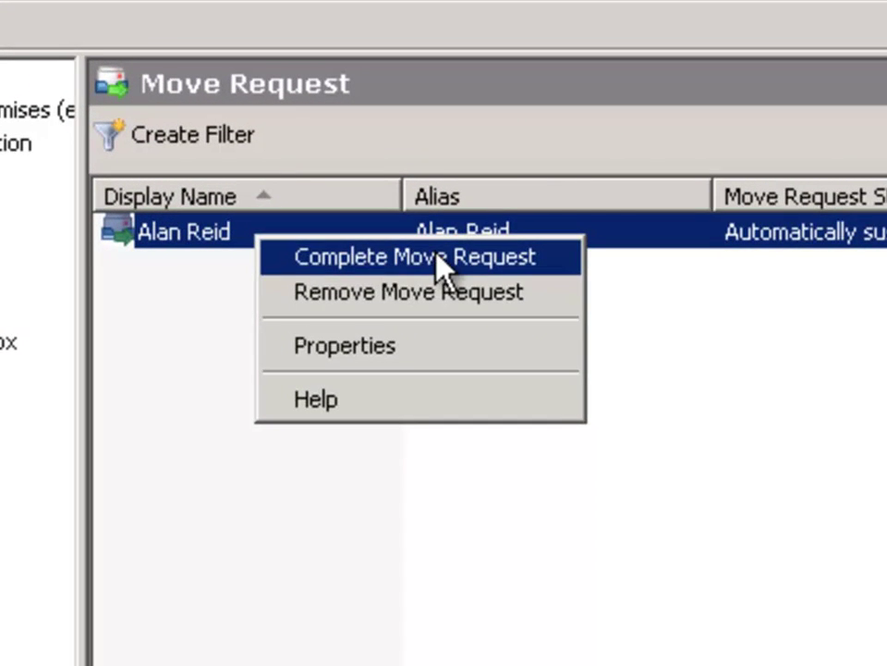
left_click(437, 258)
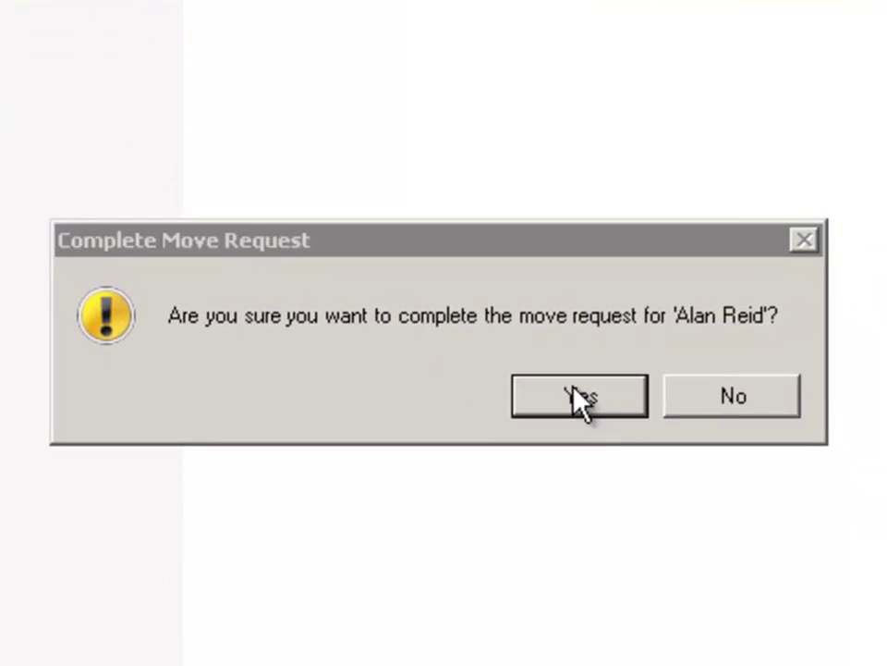
left_click(583, 396)
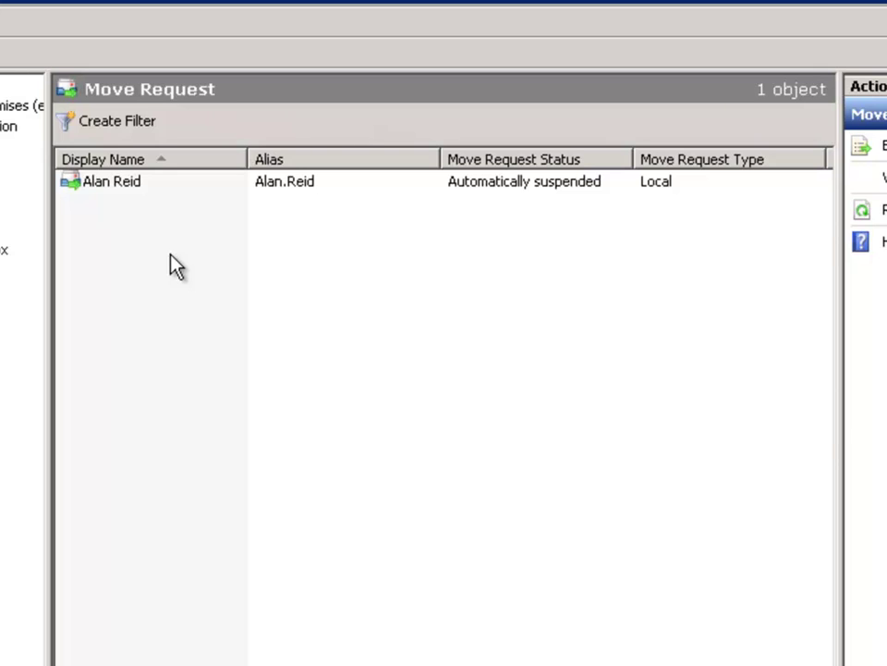
left_click(466, 188)
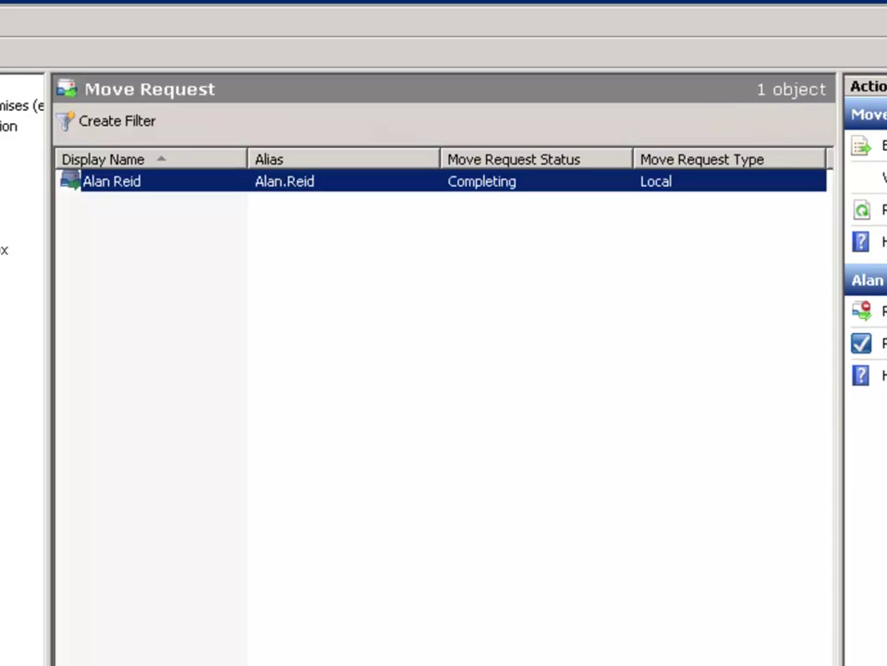
left_click(456, 203)
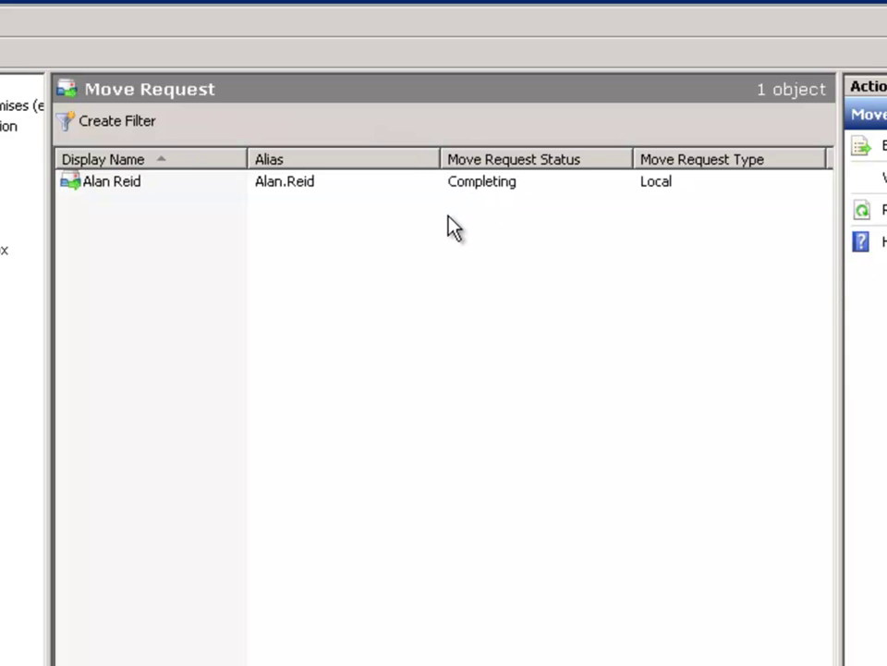
Switch to Gmail in Internet Explorer and send the mailbox user a new message with the subject "Test 2" and the text "Test"
left_click(182, 184)
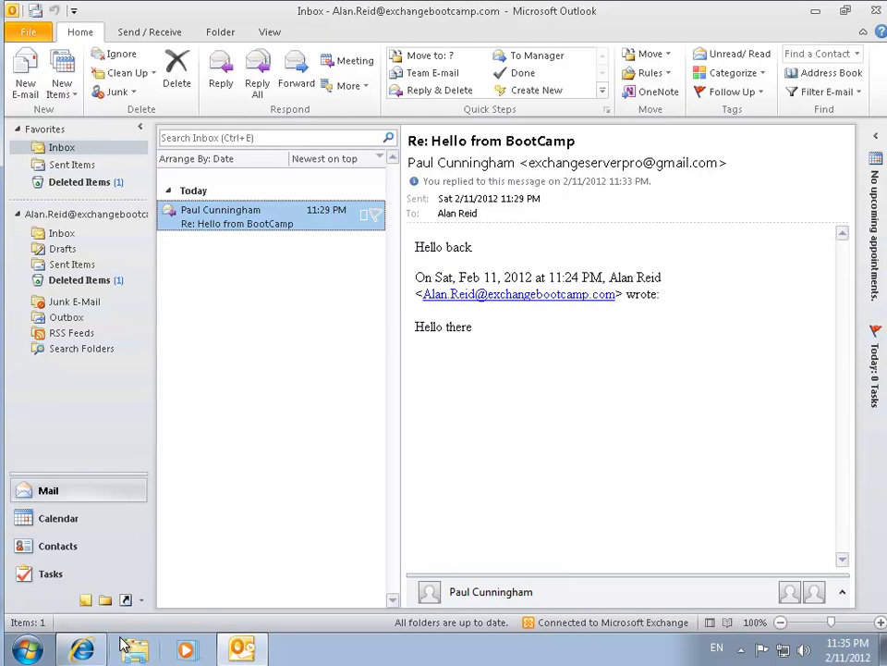
mouse_move(81, 652)
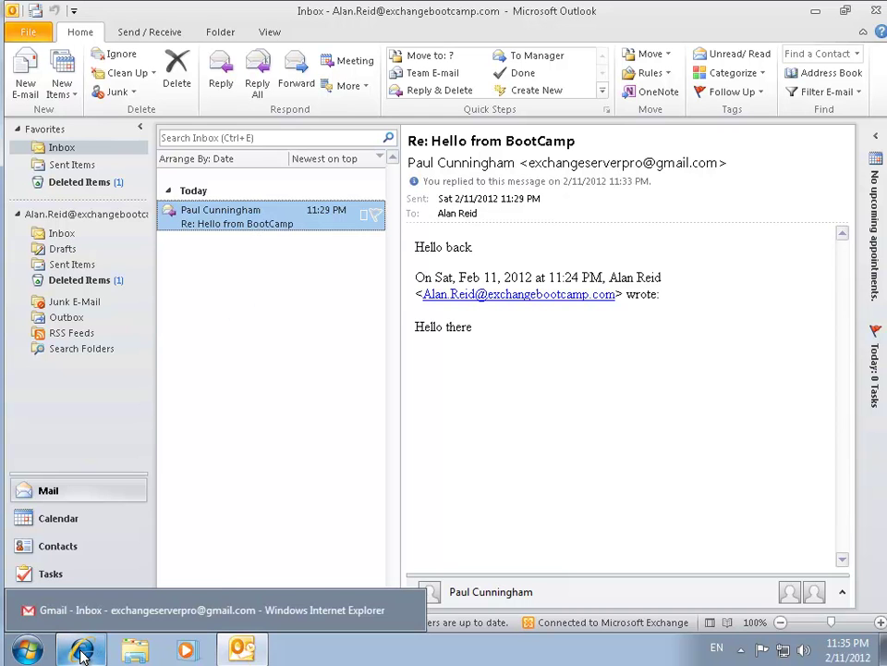
left_click(81, 653)
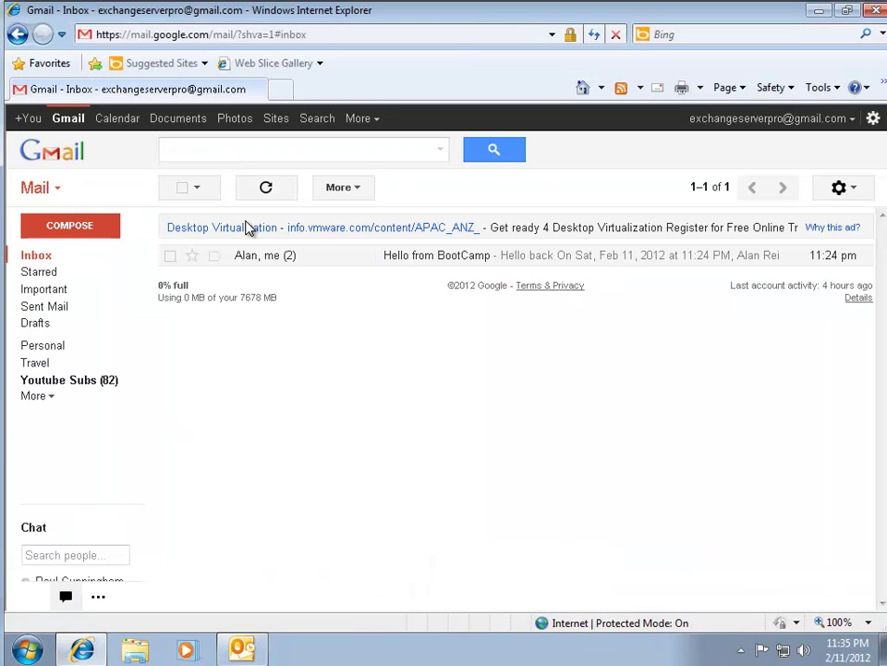
type("c")
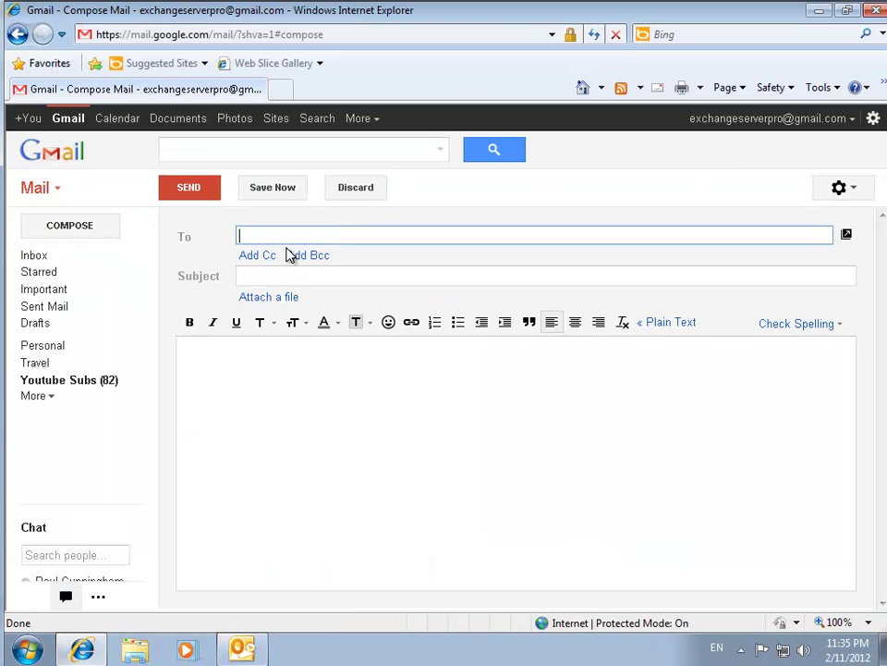
type("alan")
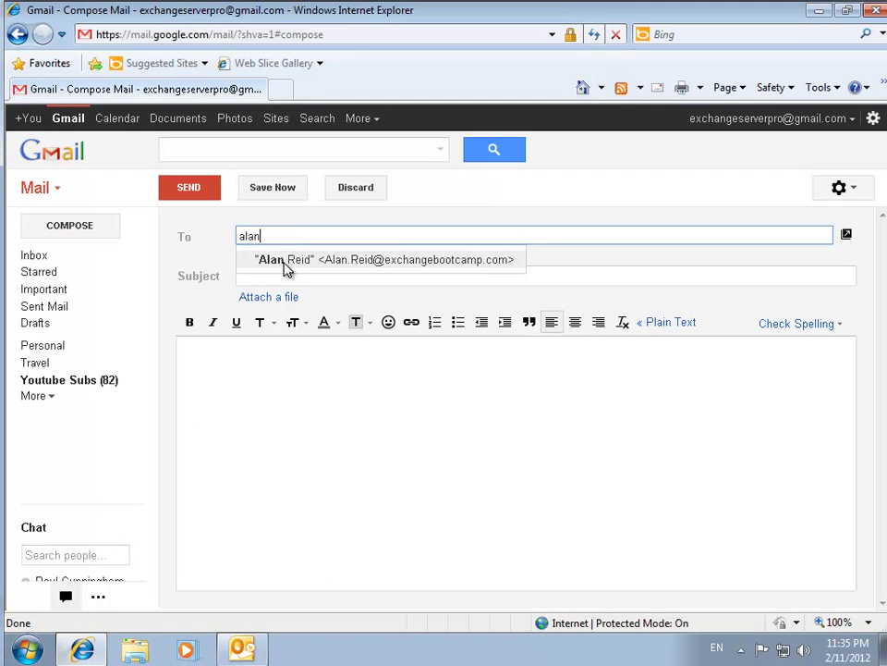
key("Return")
left_click(277, 279)
type("Test ")
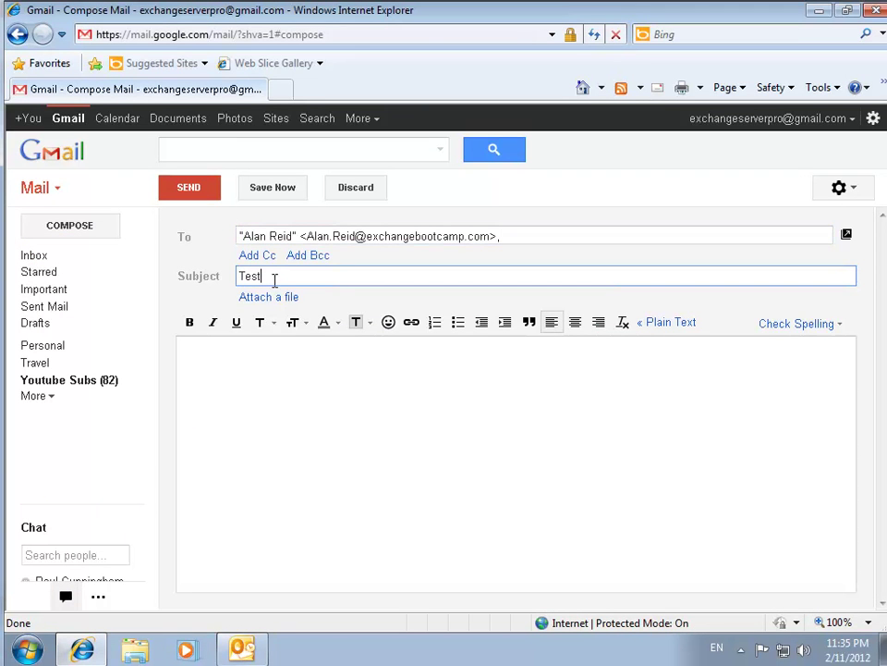
type("2")
left_click(271, 376)
type("Test")
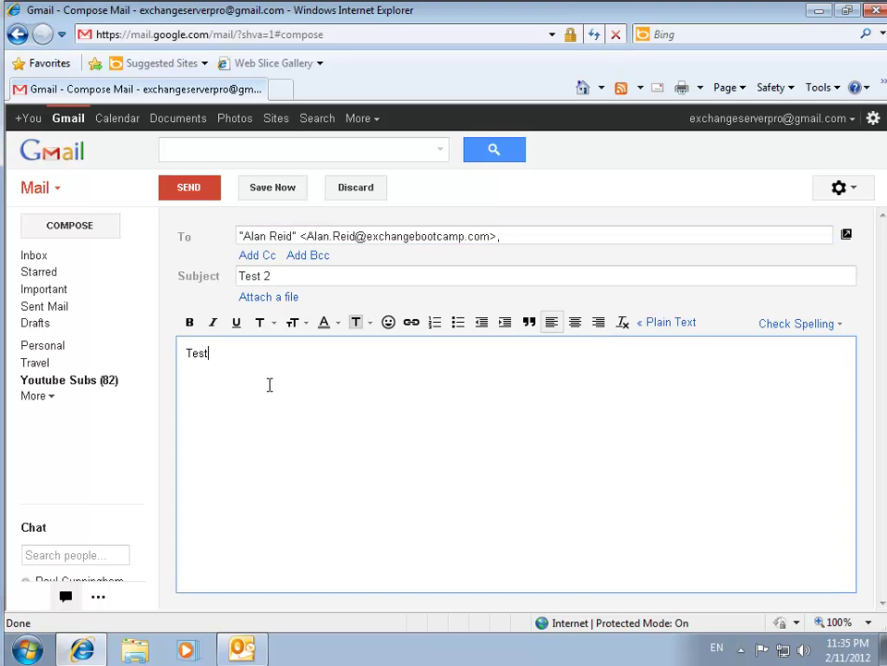
left_click(191, 190)
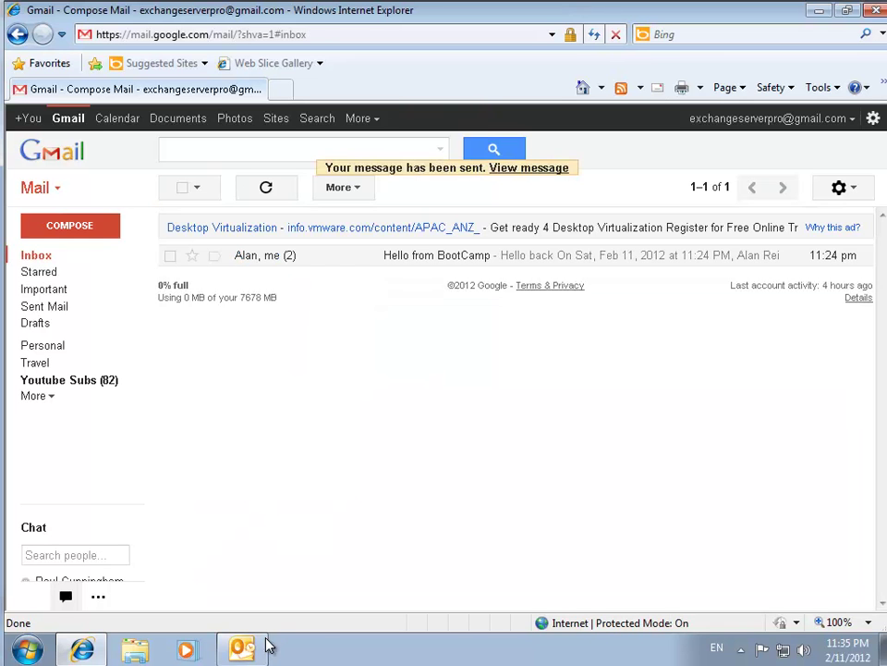
Switch to Outlook, read the "Test 2" message and send a reply without adding any text
left_click(267, 651)
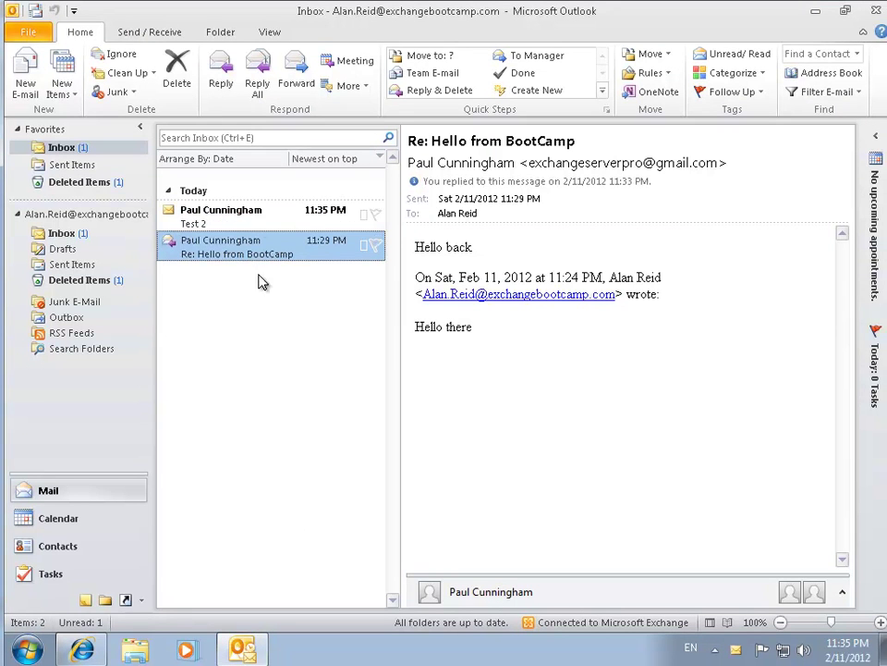
left_click(242, 219)
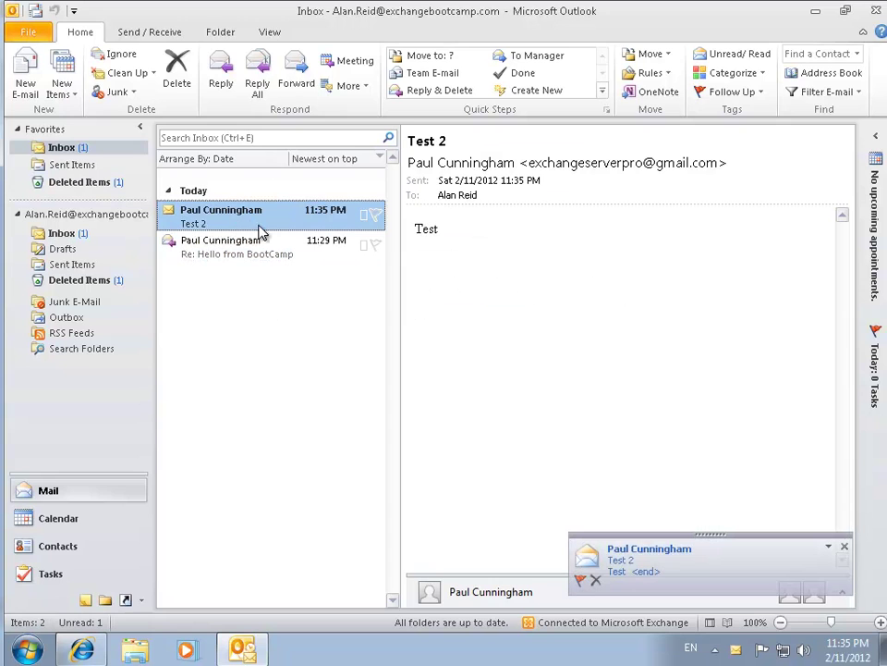
left_click(220, 81)
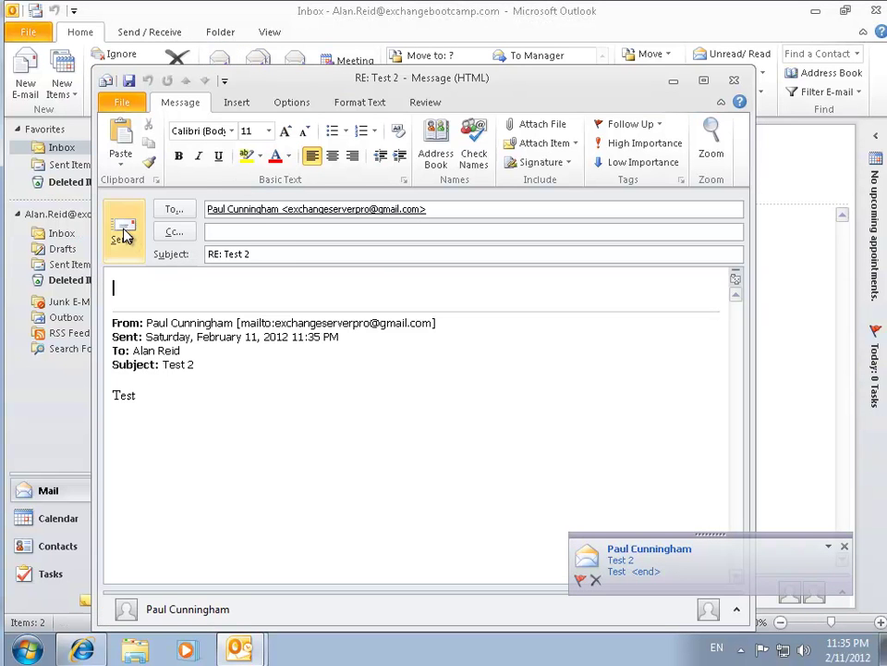
left_click(120, 229)
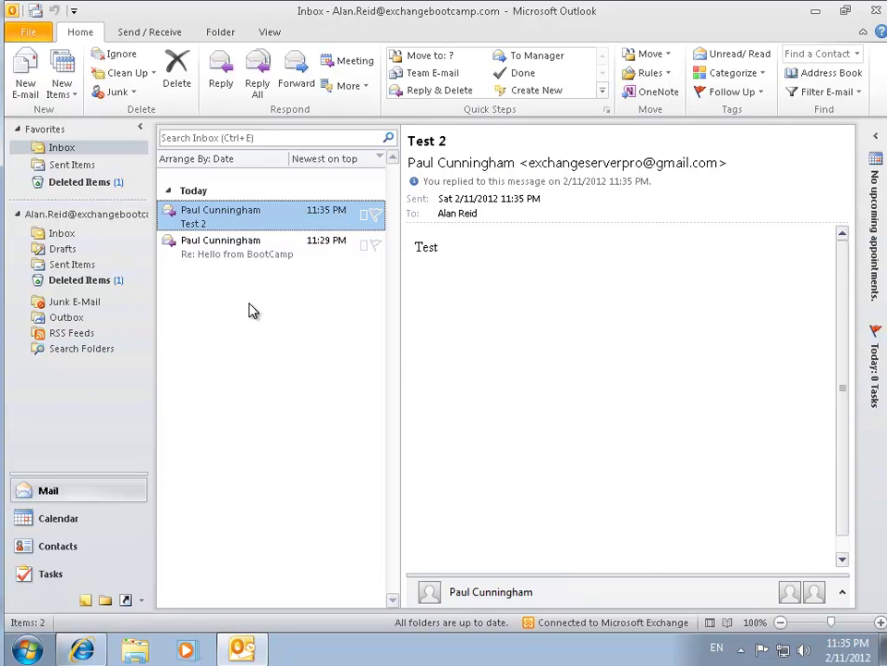
Examine Outlook's connection status to the Microsoft Exchange server and close the status window
left_click(741, 650)
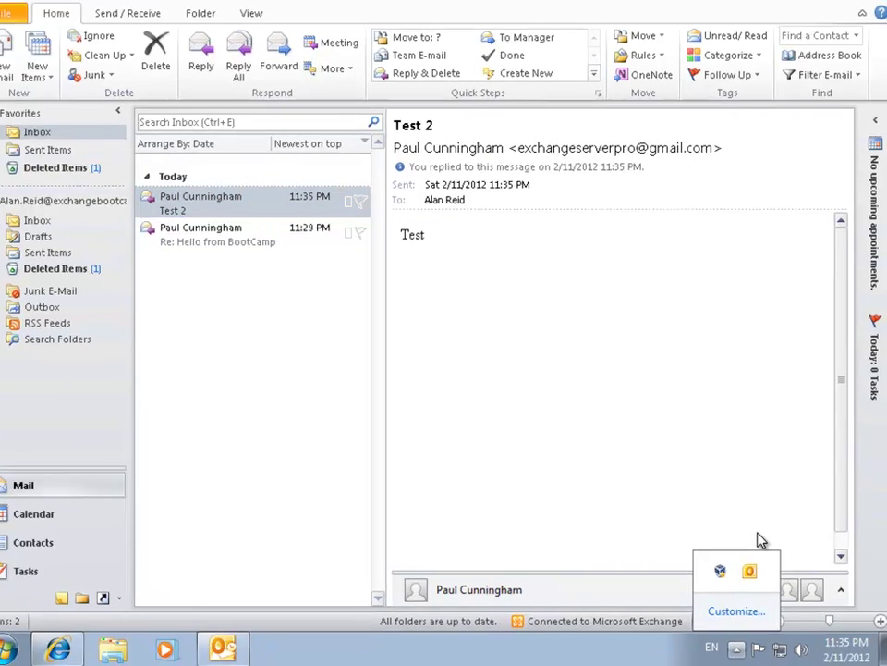
right_click(753, 574)
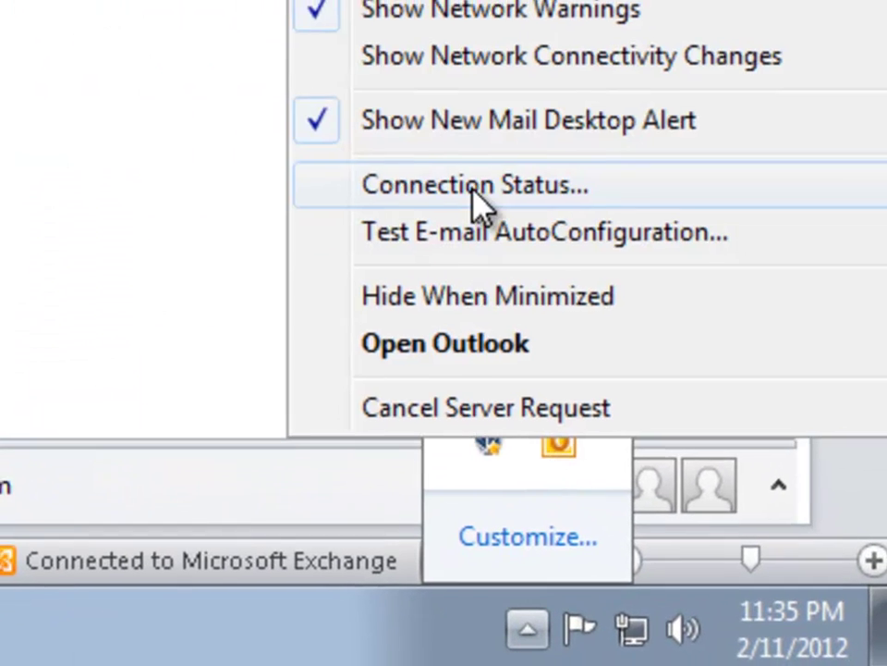
left_click(472, 186)
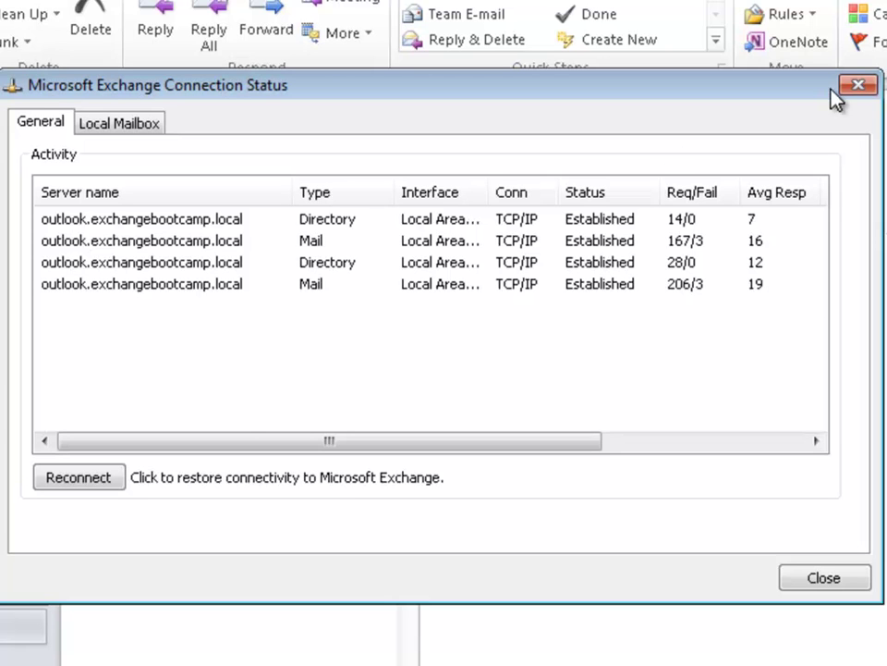
left_click(858, 84)
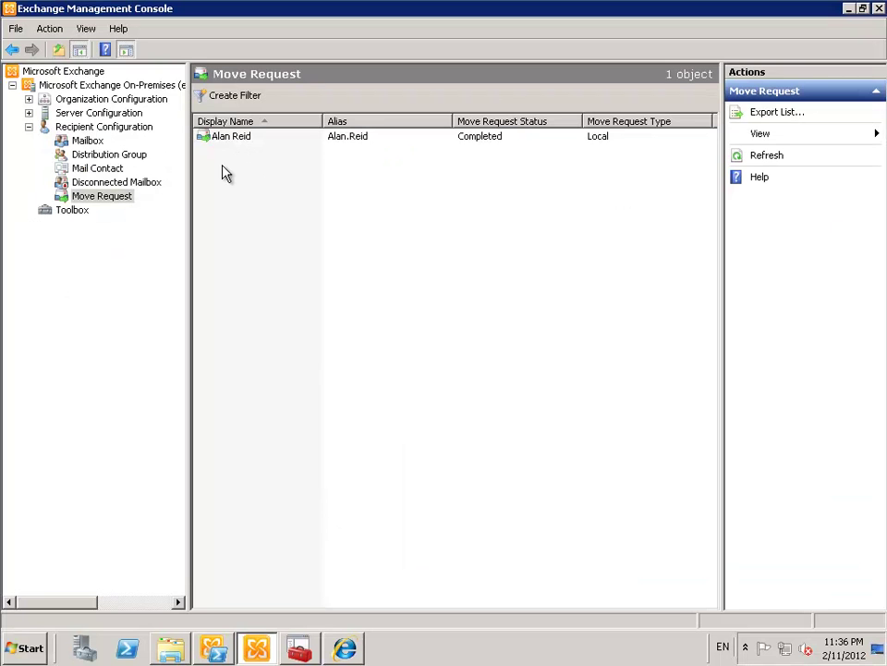
In the Exchange Management Console, check which mailbox database is listed in the moved user's mailbox properties
left_click(87, 140)
left_click(244, 166)
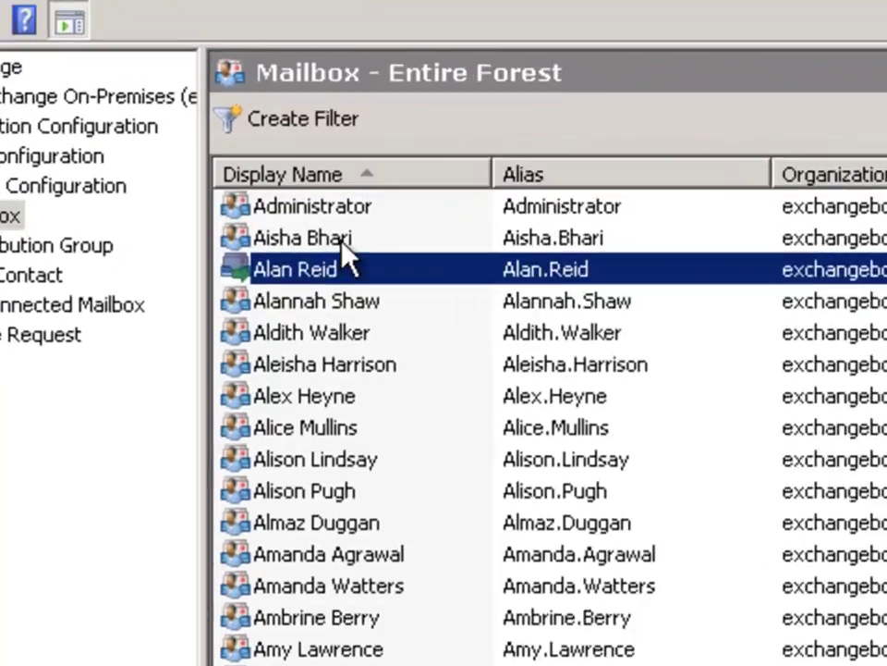
right_click(359, 314)
left_click(312, 459)
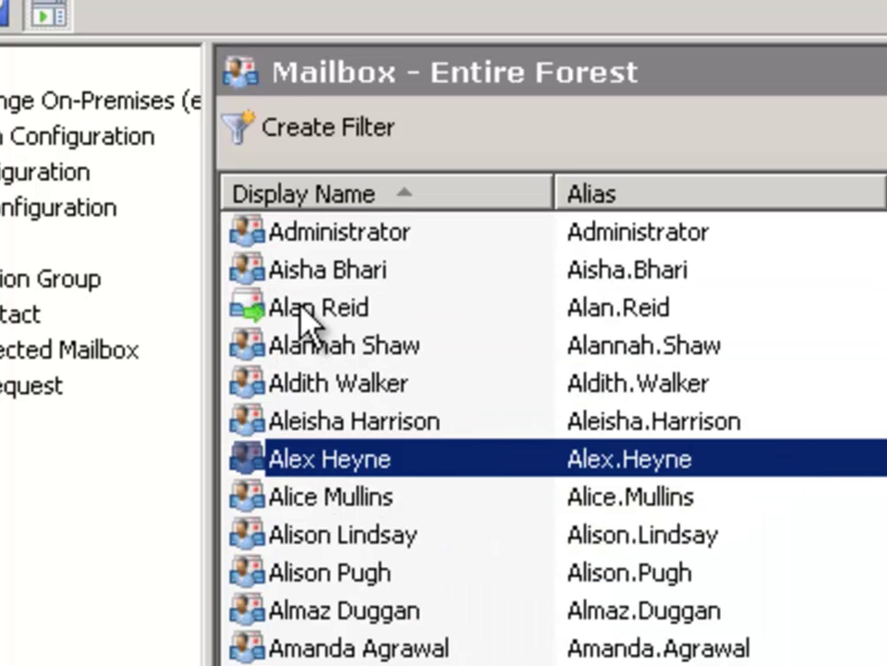
left_click(323, 315)
right_click(408, 316)
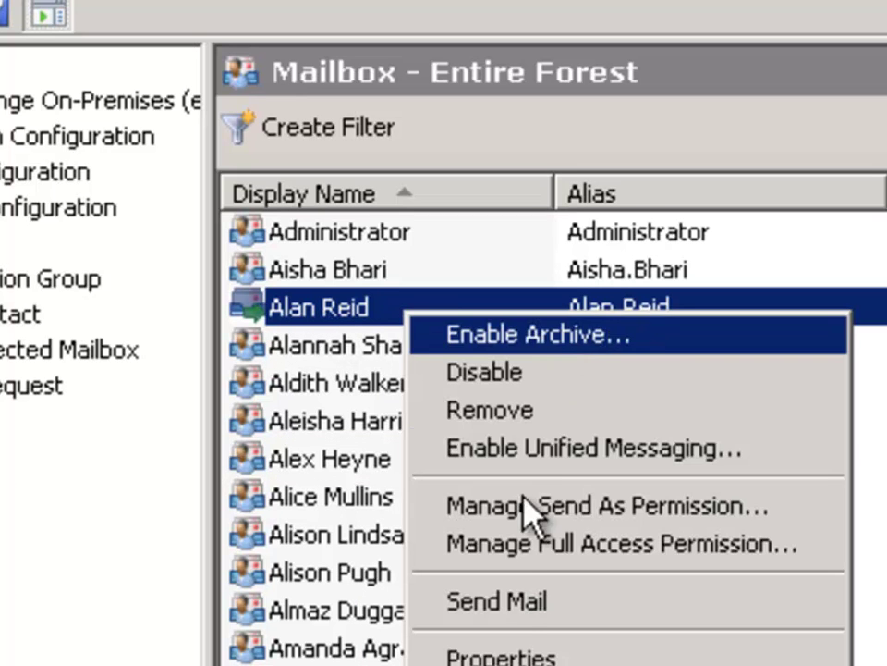
left_click(515, 653)
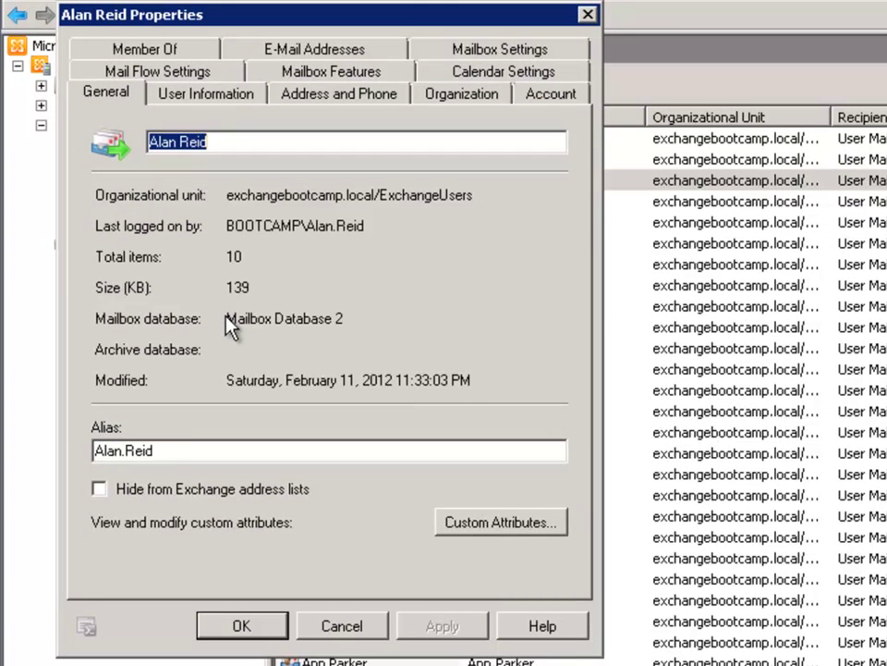
left_click_drag(230, 320, 395, 313)
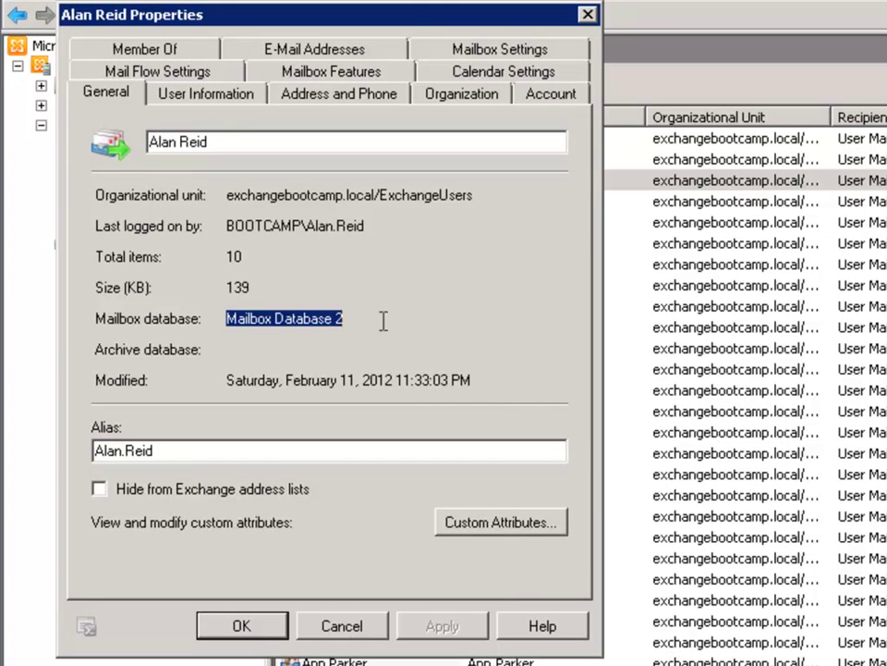
left_click(267, 632)
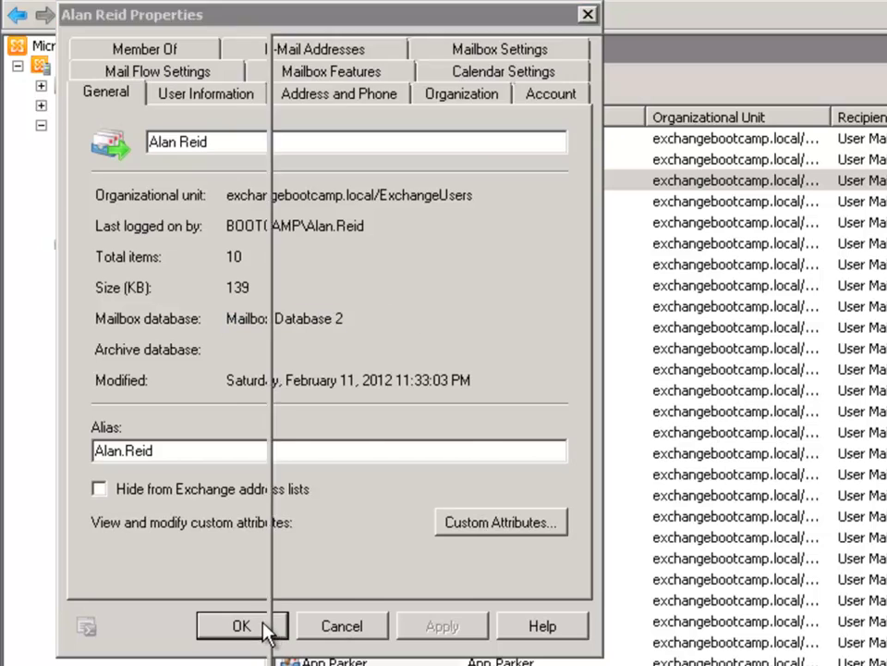
Clear the user's completed move request and return to the mailbox list
left_click(157, 224)
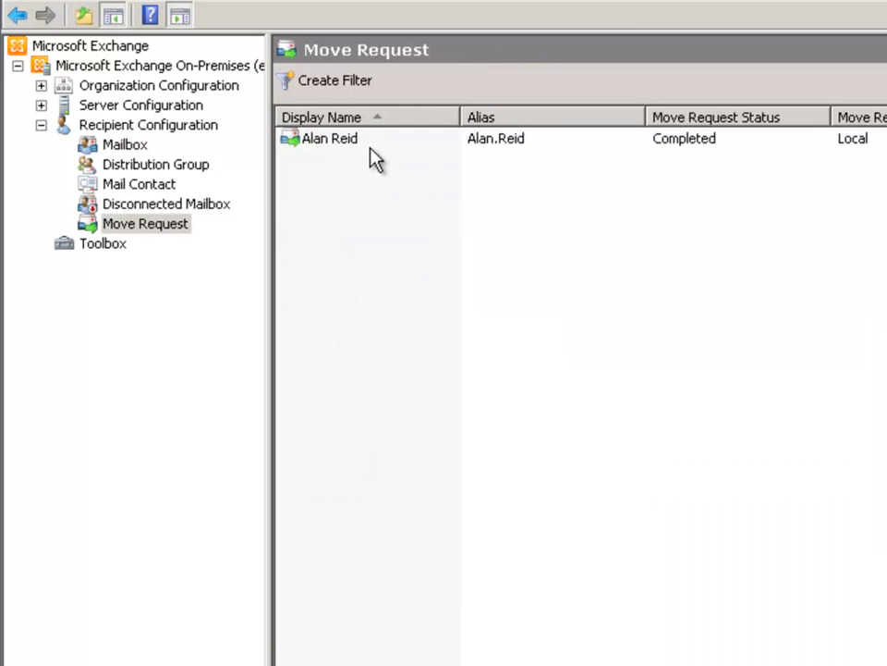
left_click(361, 143)
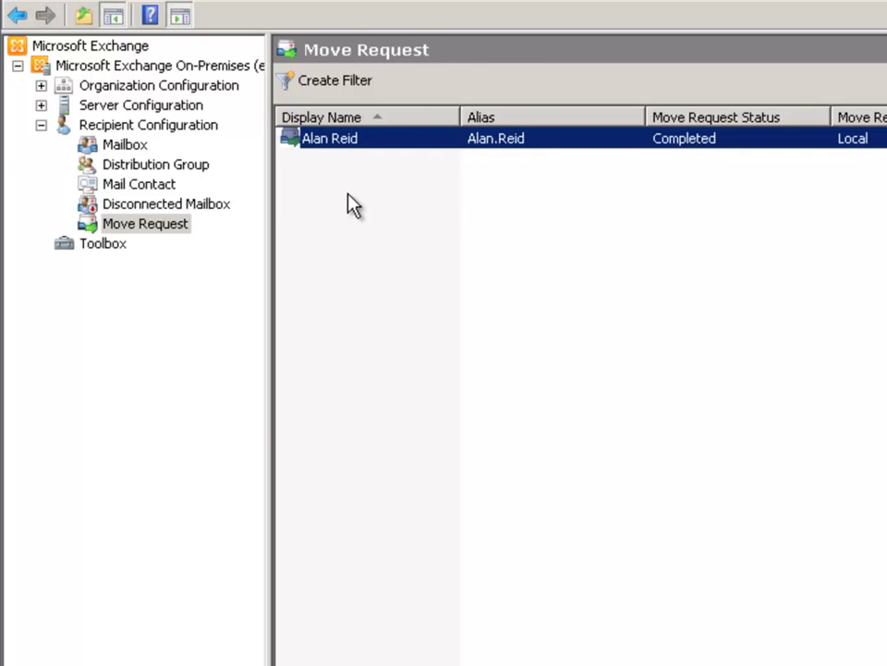
right_click(377, 139)
left_click(444, 150)
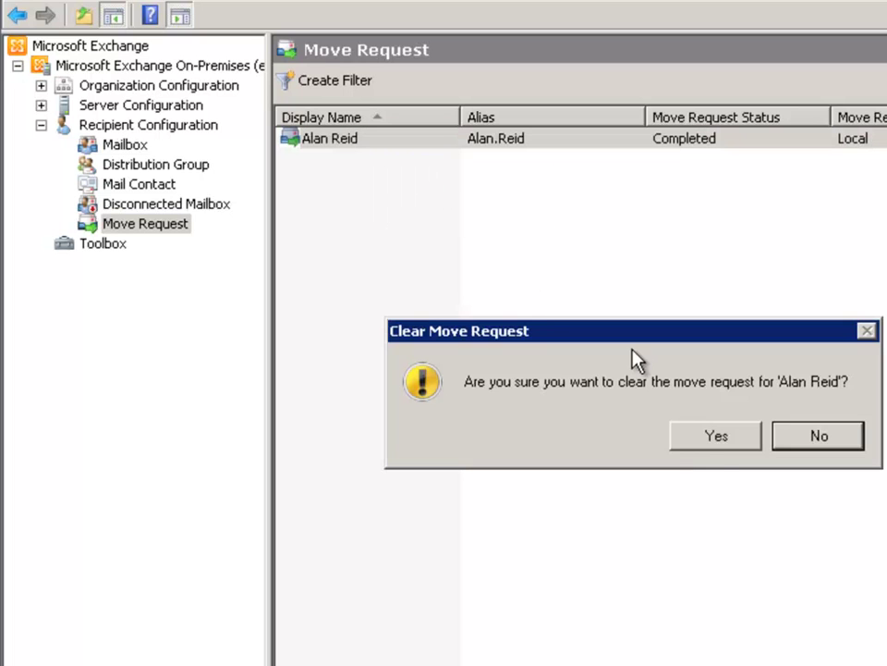
left_click(717, 439)
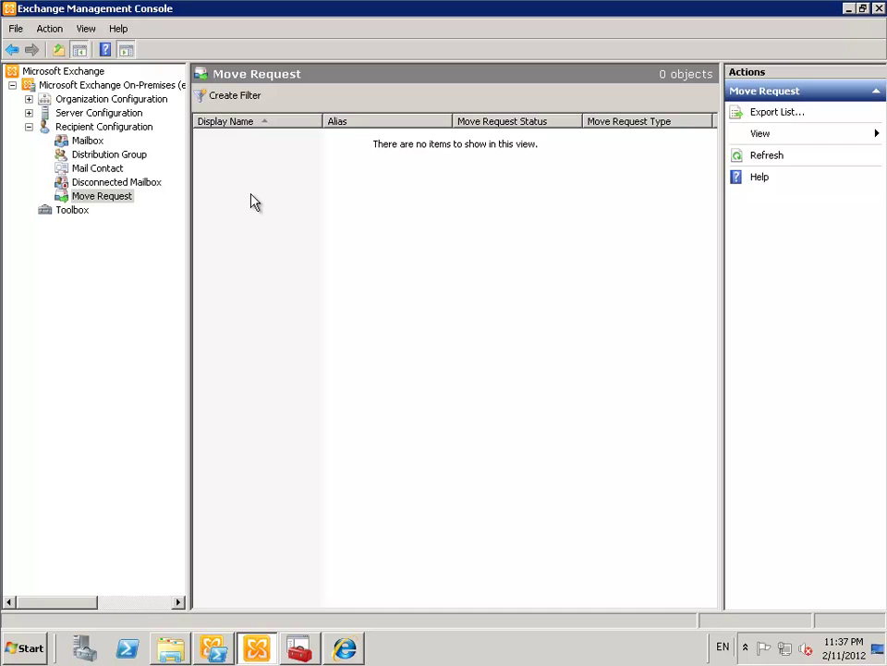
left_click(85, 141)
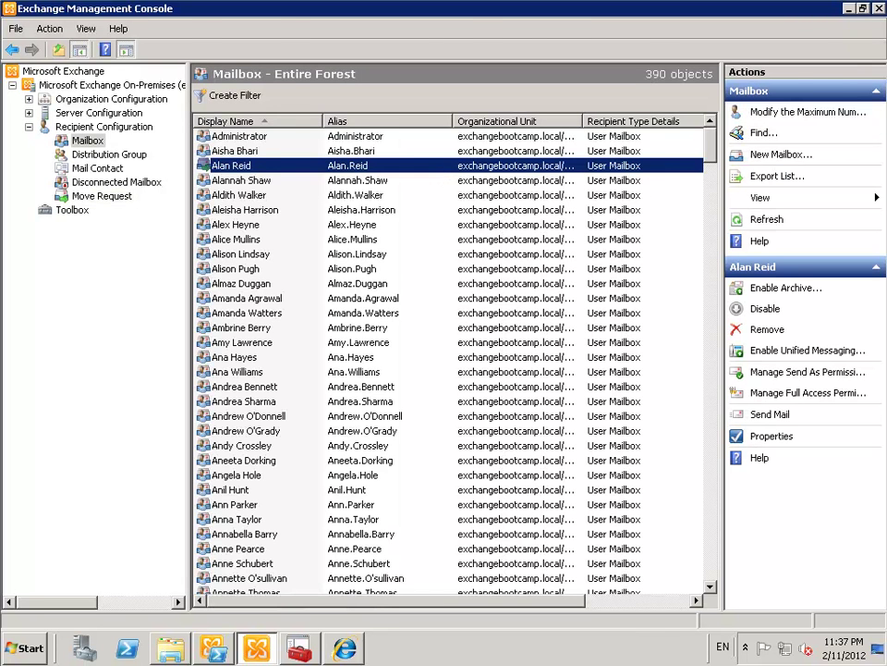